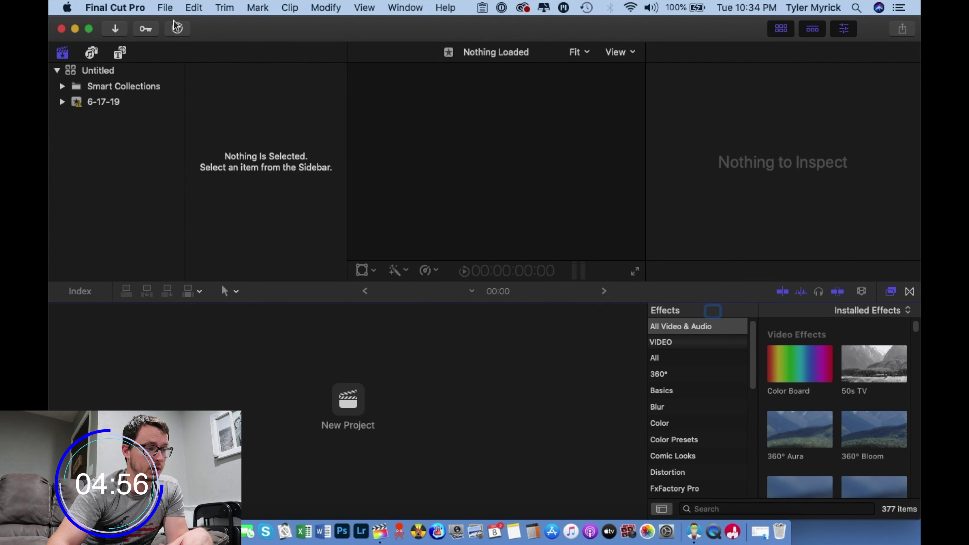
Step: Create a new library named 'Kitchen B Roll' and save it in the DAY 8 folder
left_click(168, 7)
mouse_move(170, 25)
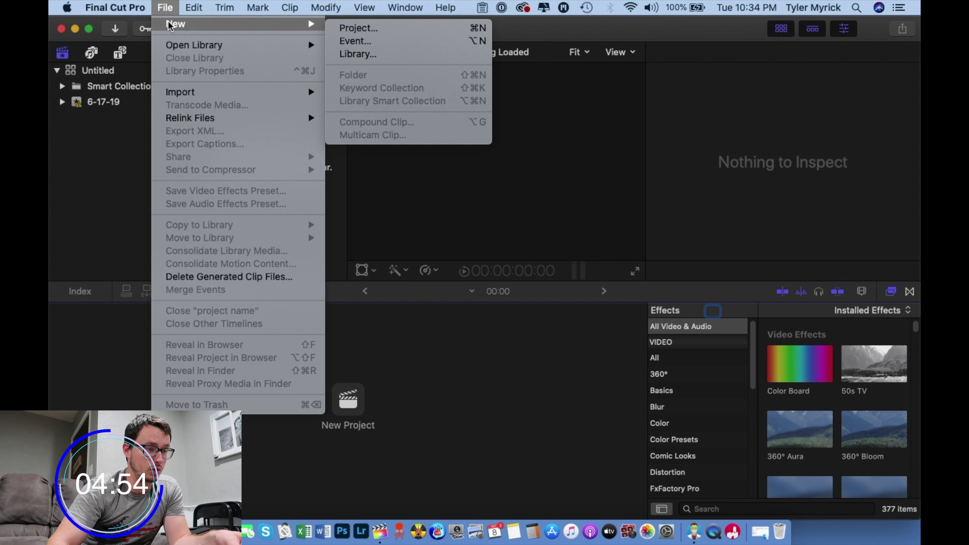
left_click(367, 54)
type("Kitchen B Roll")
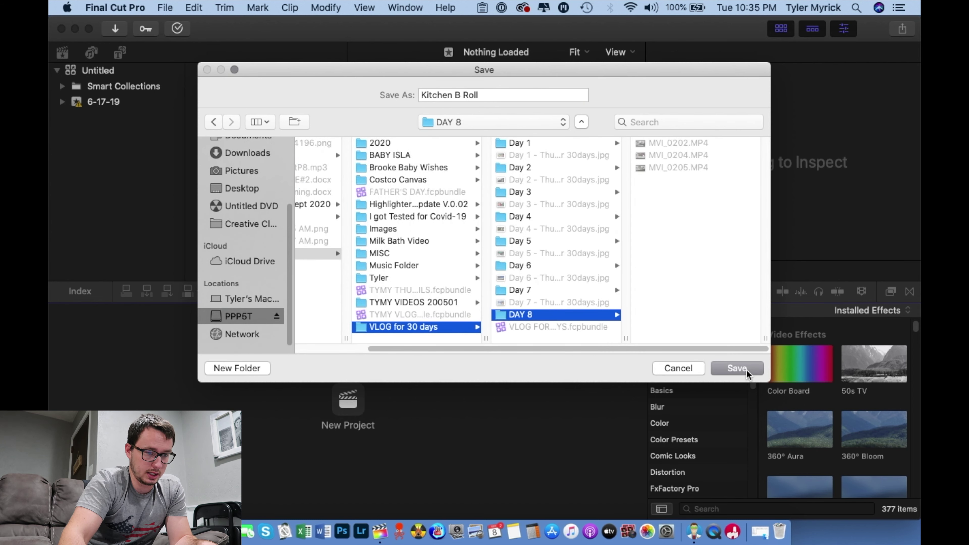
left_click(747, 373)
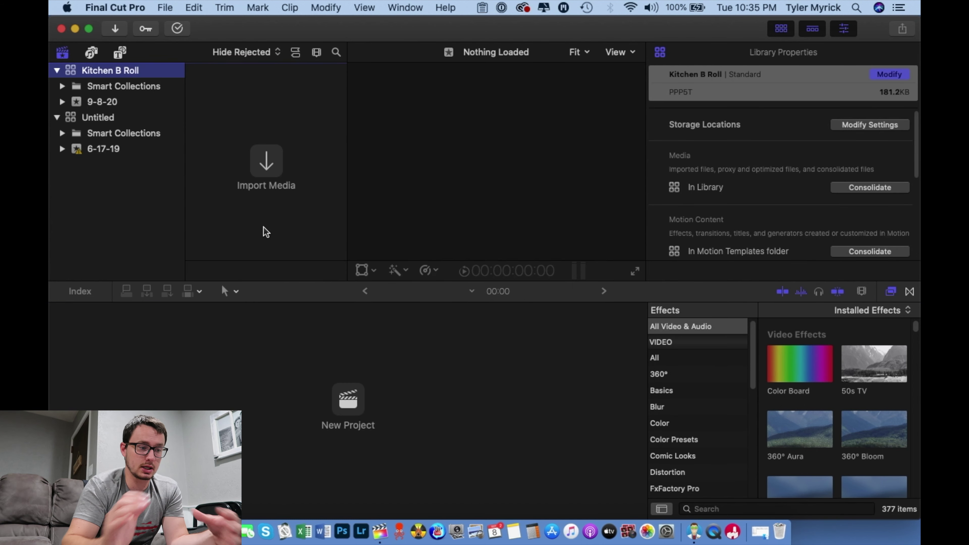
Step: Create a new 4K 23.98p project named 'Kitchen Broll Sequence for Vlog 8'
left_click(165, 8)
mouse_move(179, 29)
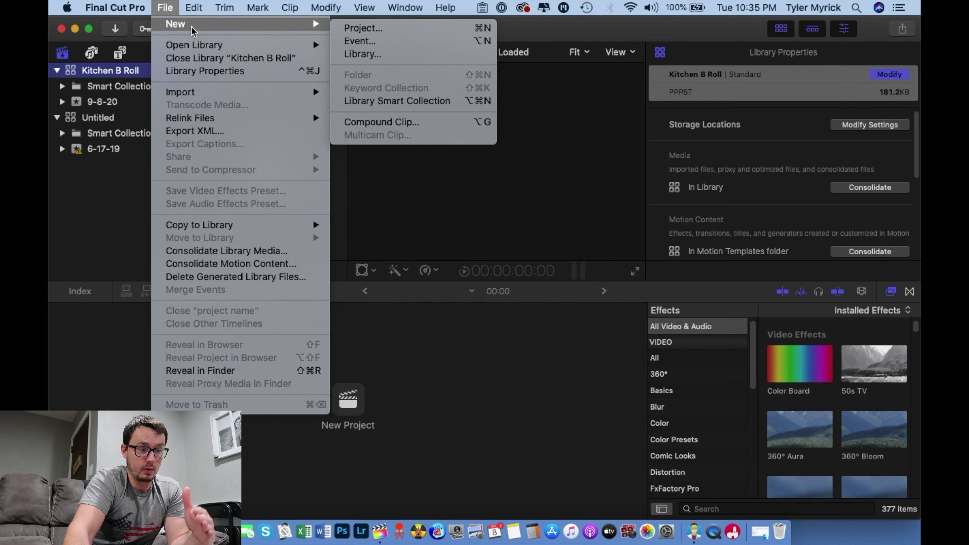
left_click(368, 34)
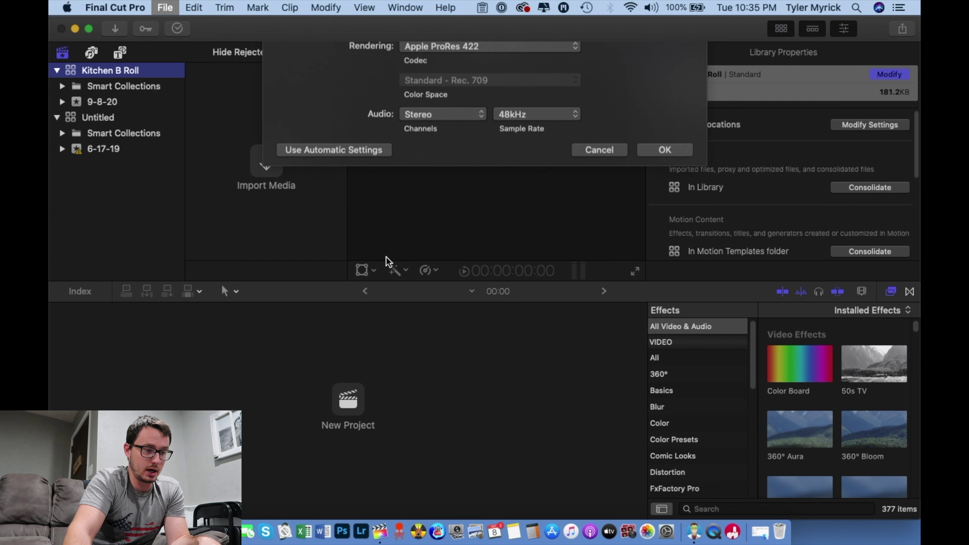
type("Kitc")
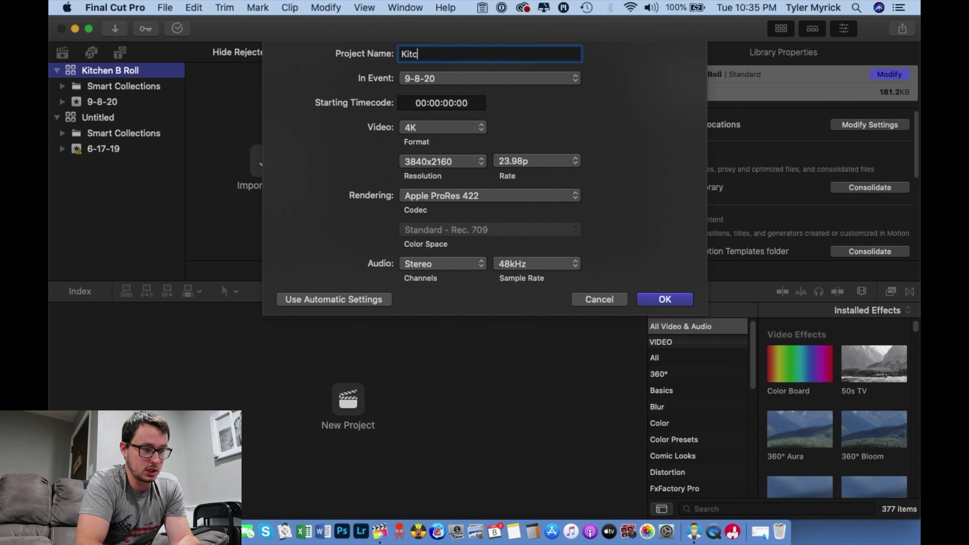
type("hen Broll Sequence for V")
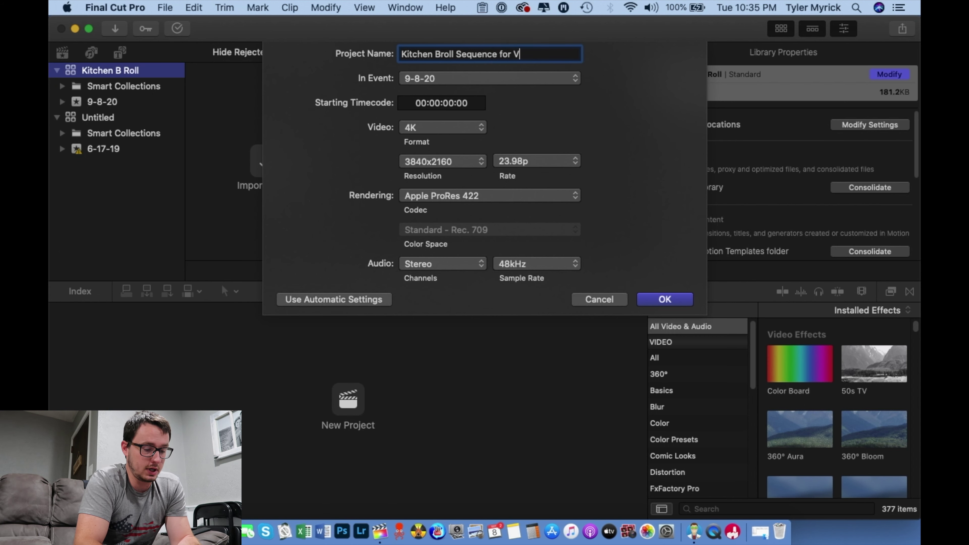
type("log 8")
key("Return")
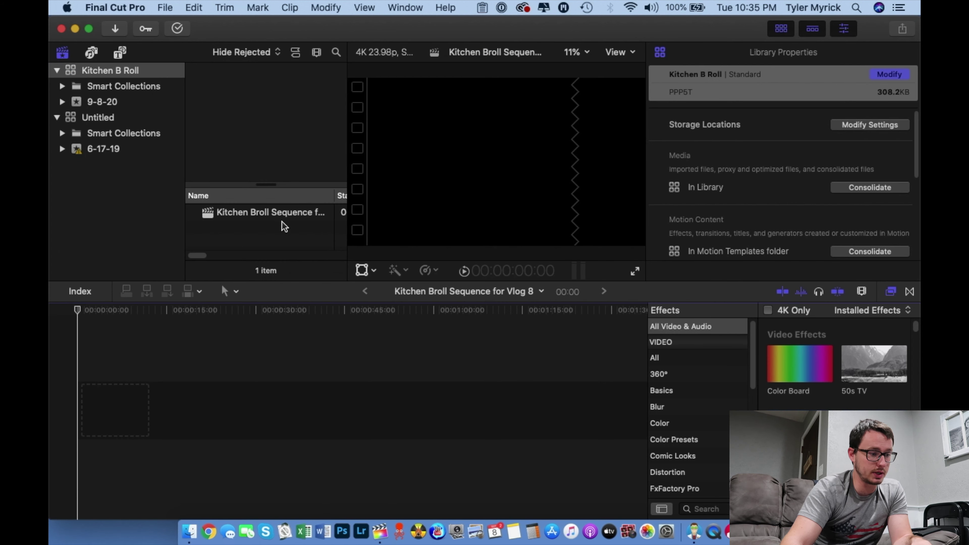
Step: Select the new project, focus its empty timeline, and bring up the DAY 8 folder in Finder
left_click(244, 214)
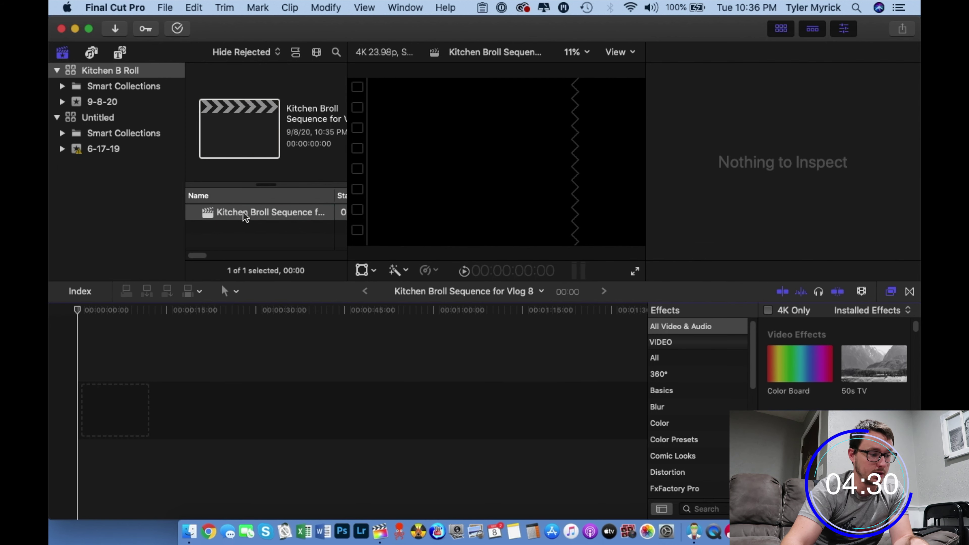
left_click(78, 343)
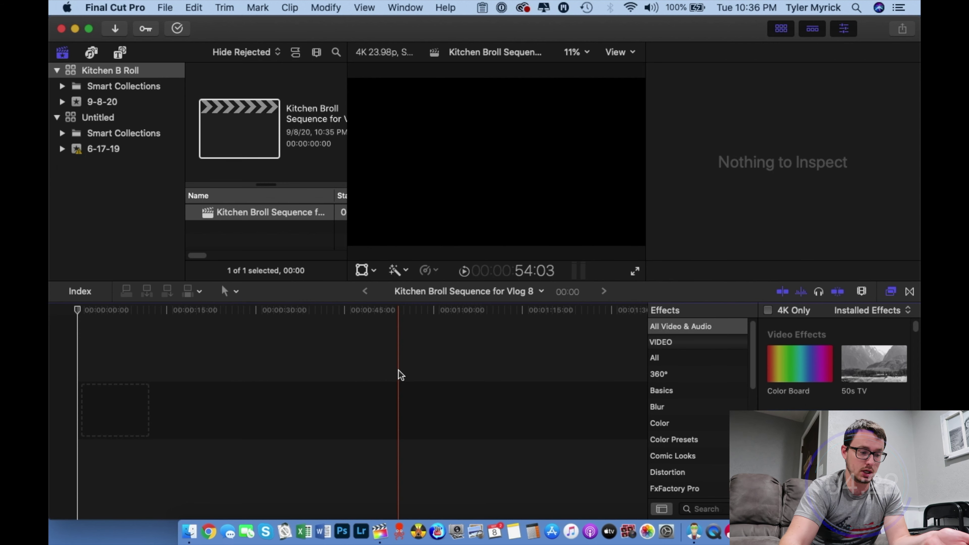
left_click(189, 531)
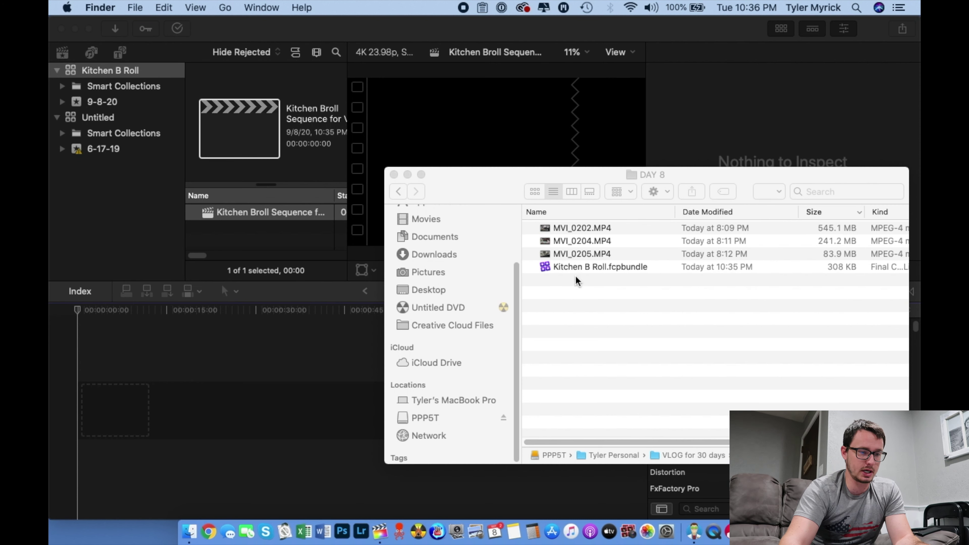
Step: Select clips MVI_0202 through MVI_0205 in Finder and drag them into the project timeline
left_click(608, 253)
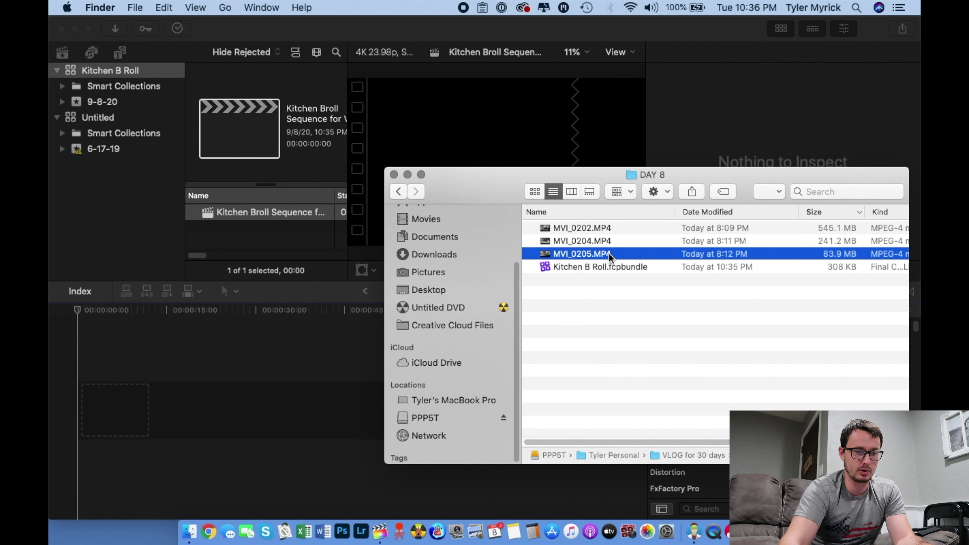
left_click(612, 228, "shift")
left_click_drag(611, 228, 263, 355)
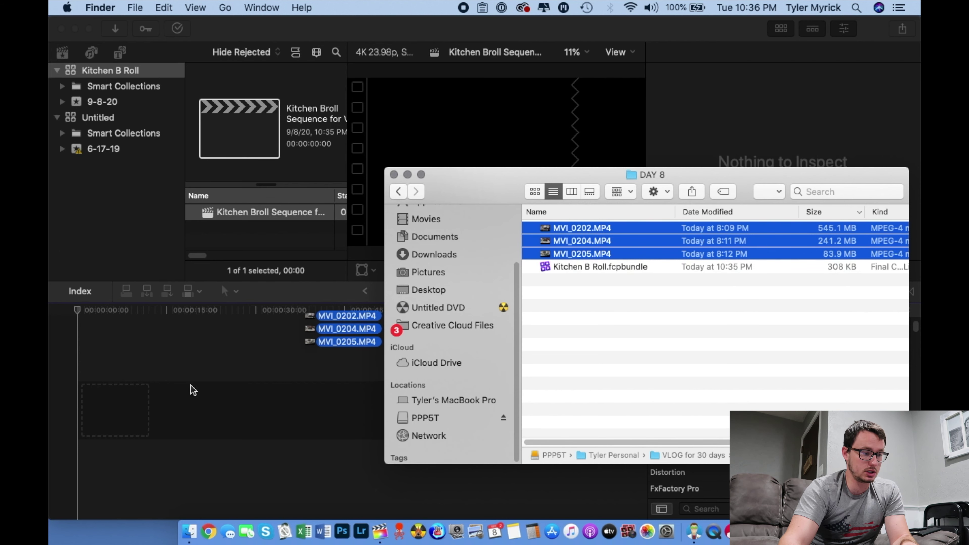
left_click_drag(163, 402, 150, 410)
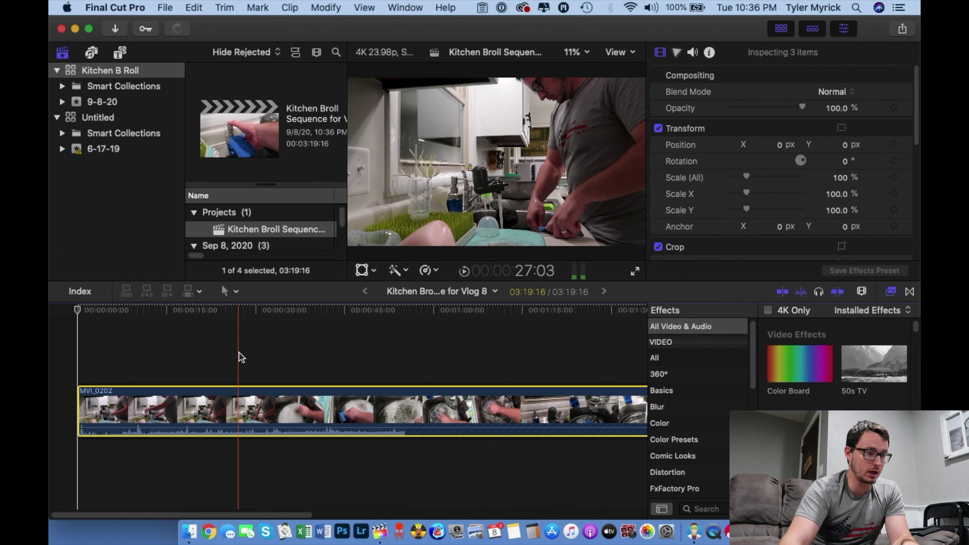
left_click(163, 6)
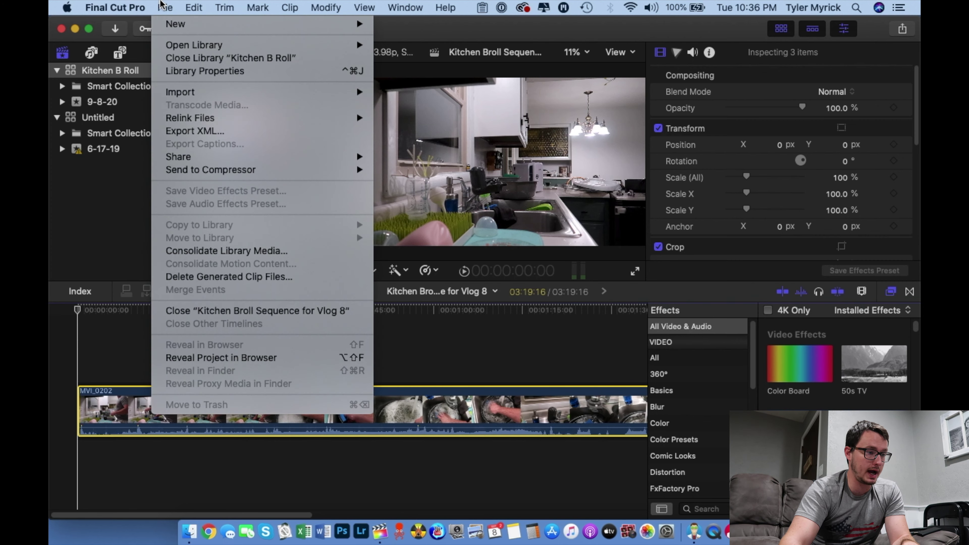
mouse_move(216, 92)
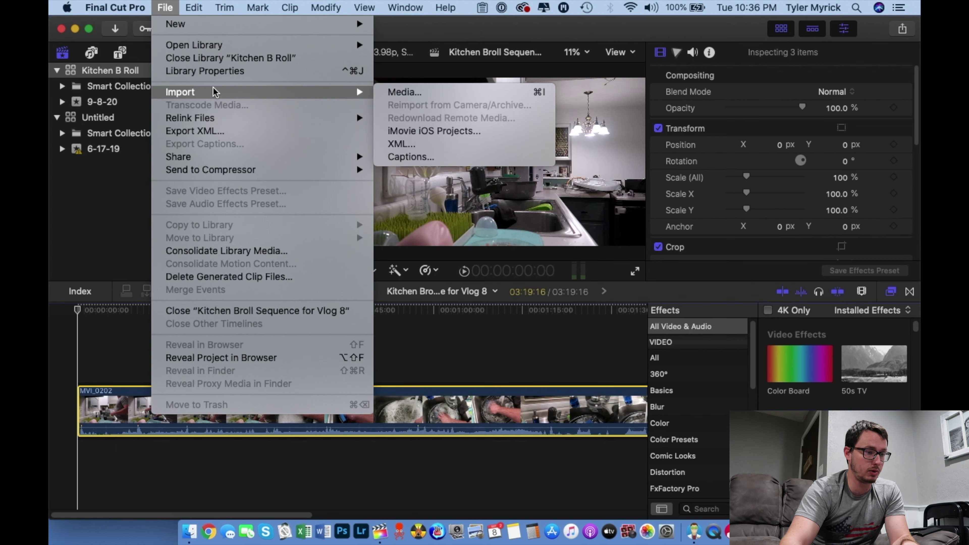
left_click(444, 92)
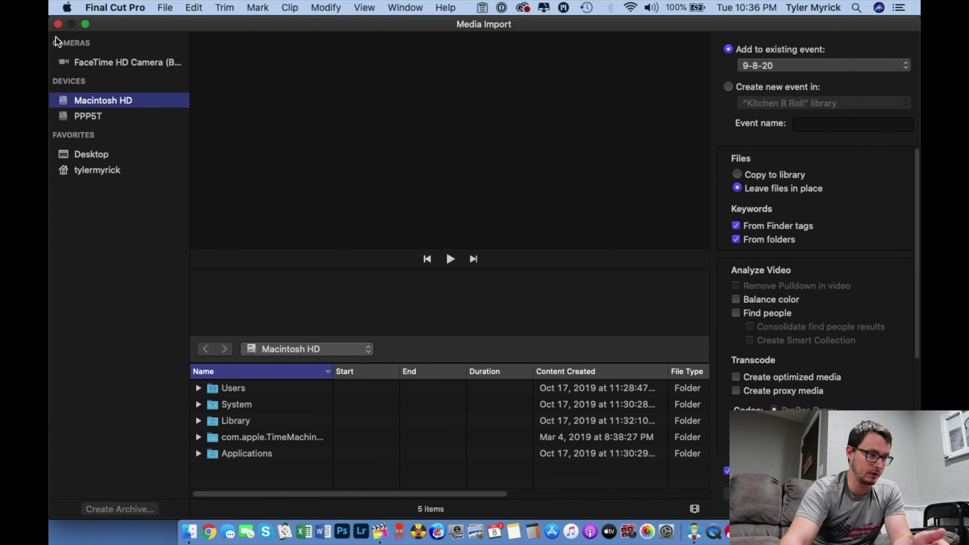
left_click(58, 24)
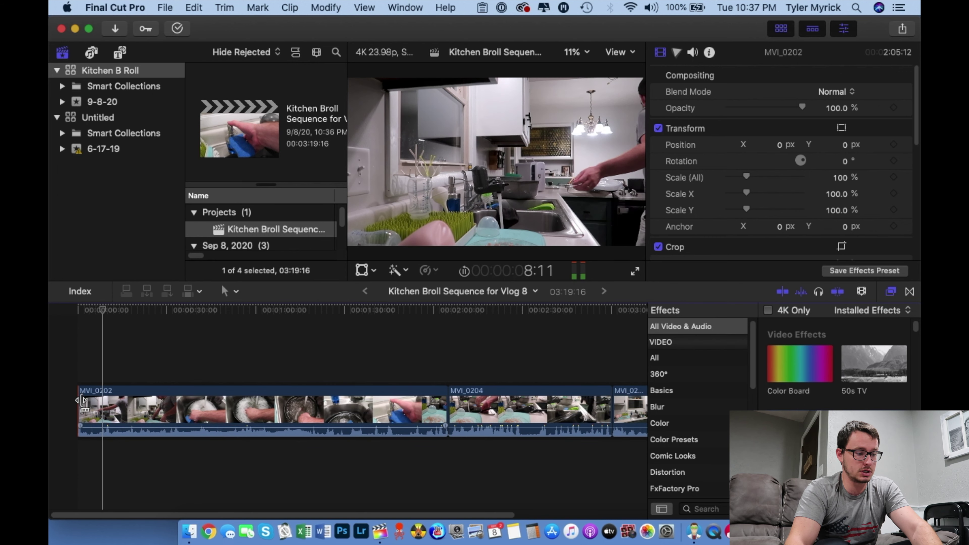
Step: Stop playback and check MVI_0202, MVI_0204 and MVI_0205 lined up in the timeline
key("space")
left_click(305, 409)
left_click(535, 407)
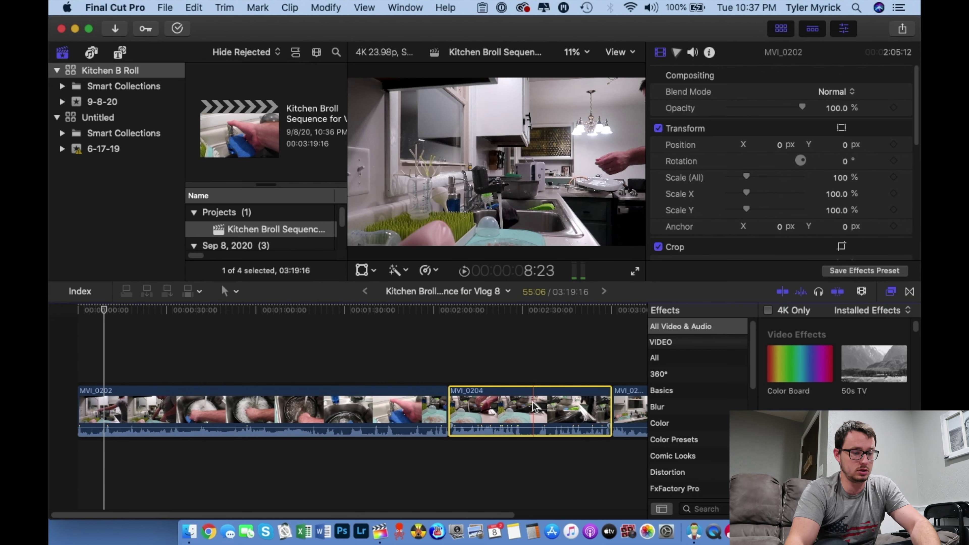
scroll(515, 408, "right", 5)
left_click(511, 408)
scroll(458, 405, "left", 5)
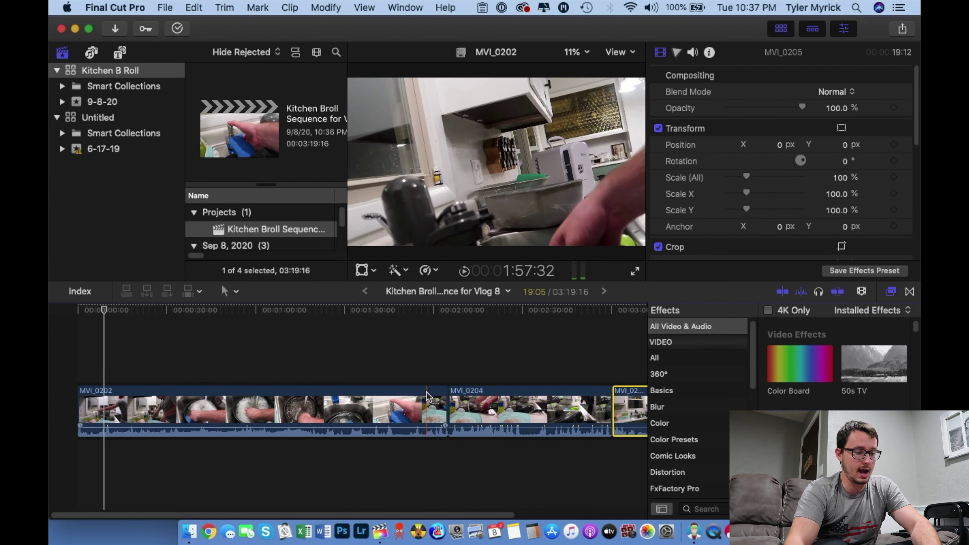
scroll(425, 391, "right", 3)
scroll(423, 396, "left", 3)
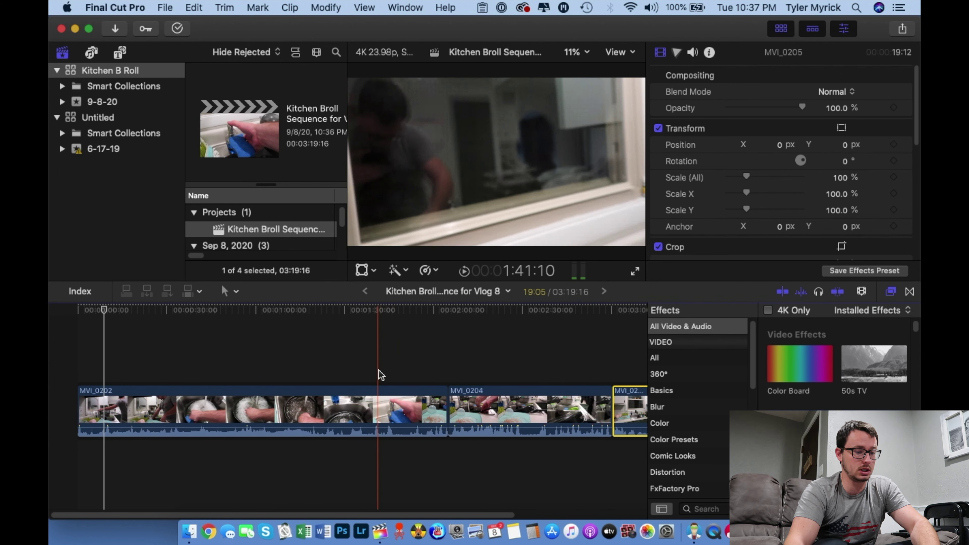
scroll(373, 373, "right", 2)
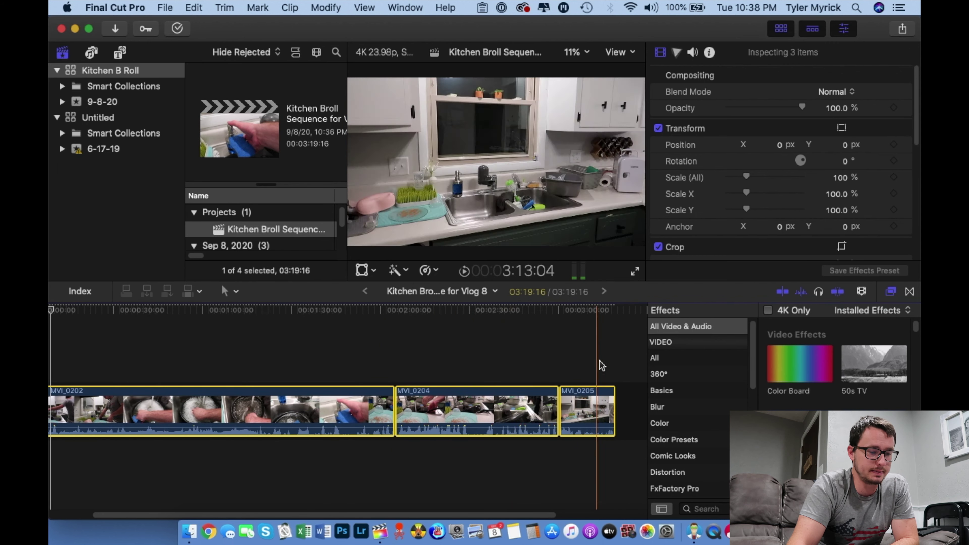
left_click(606, 363)
Step: Select all three timeline clips and detach their audio
left_click_drag(607, 350, 314, 452)
left_click(479, 361)
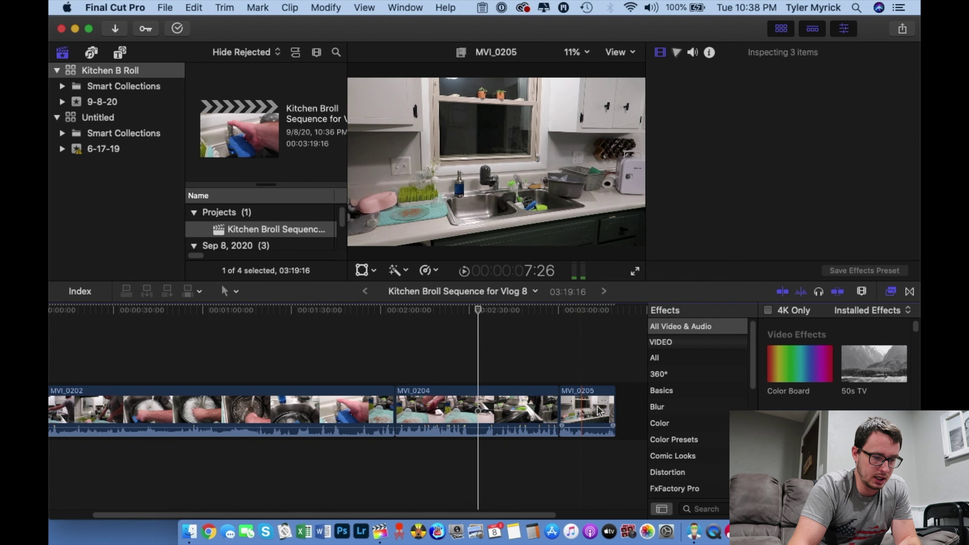
key("super+a")
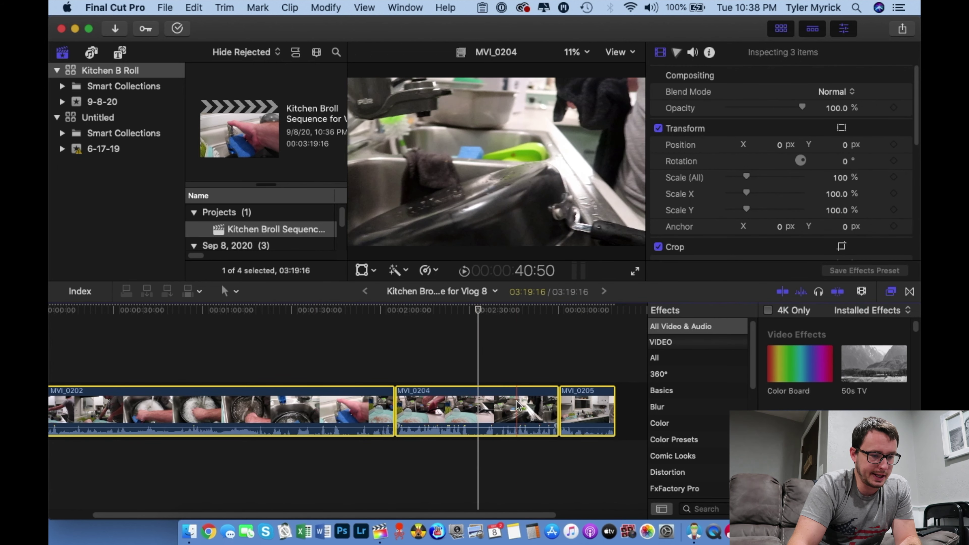
right_click(518, 410)
left_click(588, 316)
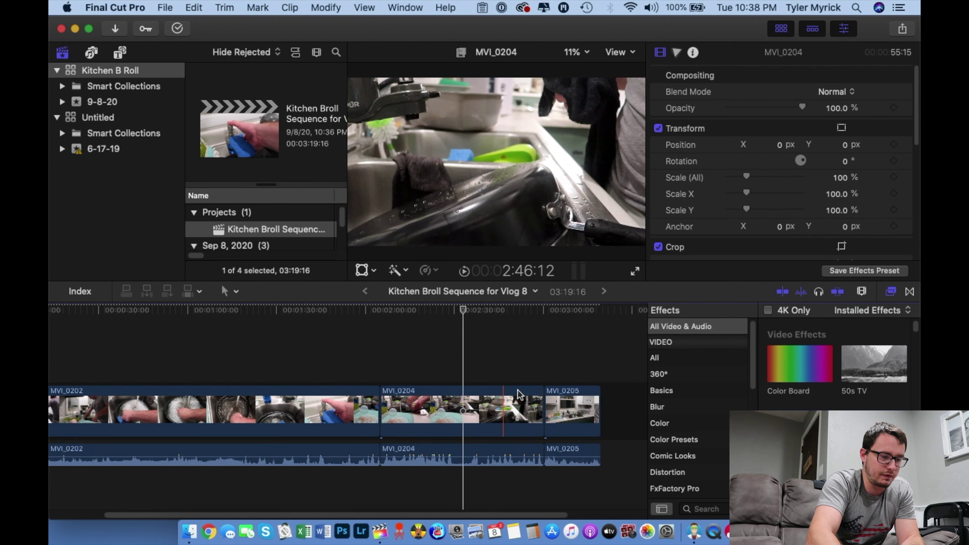
Step: Delete the three detached audio clips and return the playhead to the sequence start
key("shift+z")
key("s")
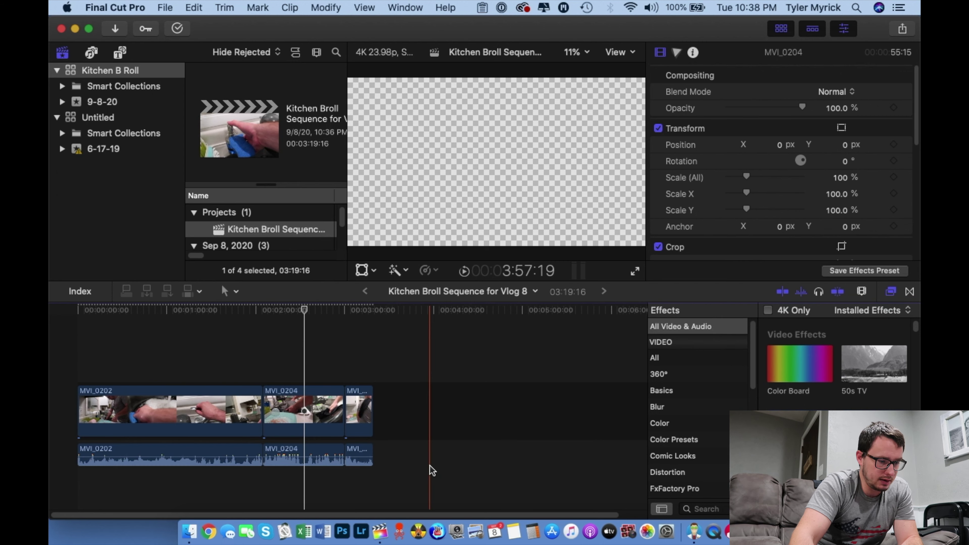
left_click_drag(432, 464, 231, 476)
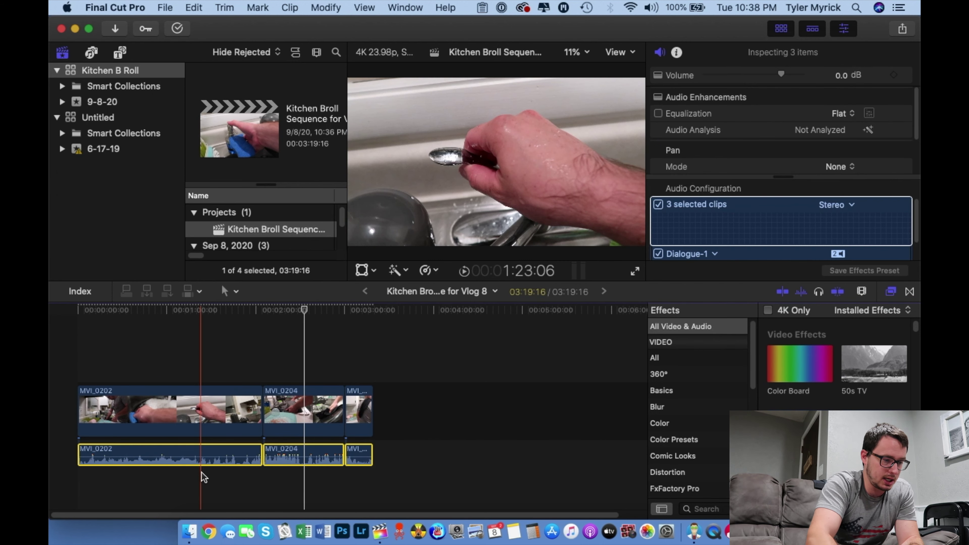
key("Delete")
key("cmd+4")
left_click(78, 353)
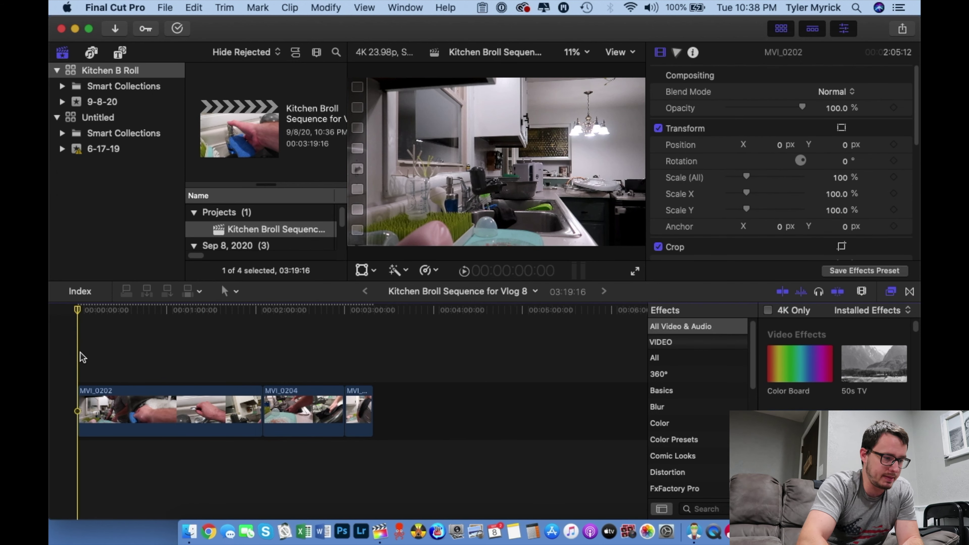
Step: Trim about five seconds off MVI_0202's start and shorten its end before MVI_0204
key("cmd+equal")
key("cmd+equal")
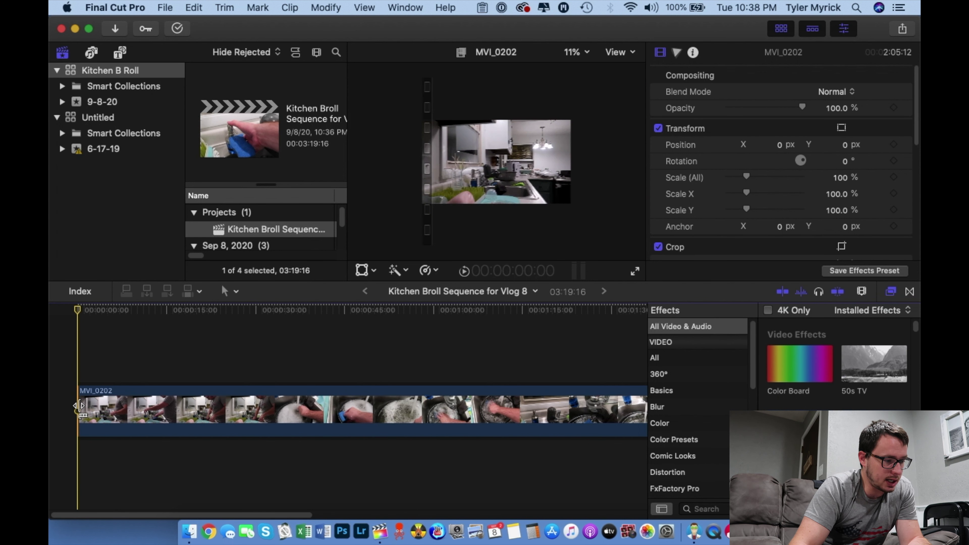
left_click_drag(79, 406, 77, 406)
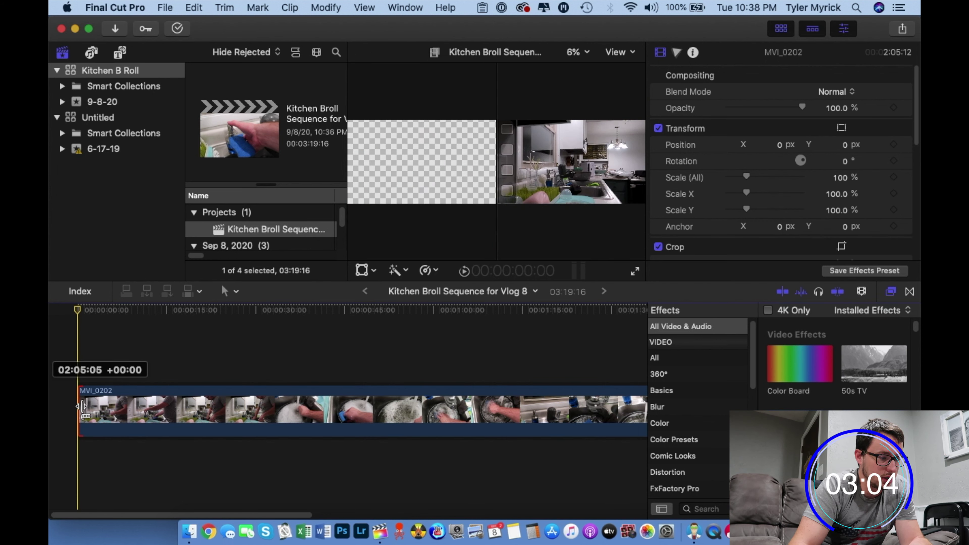
left_click_drag(85, 406, 134, 420)
scroll(296, 364, "right", 10)
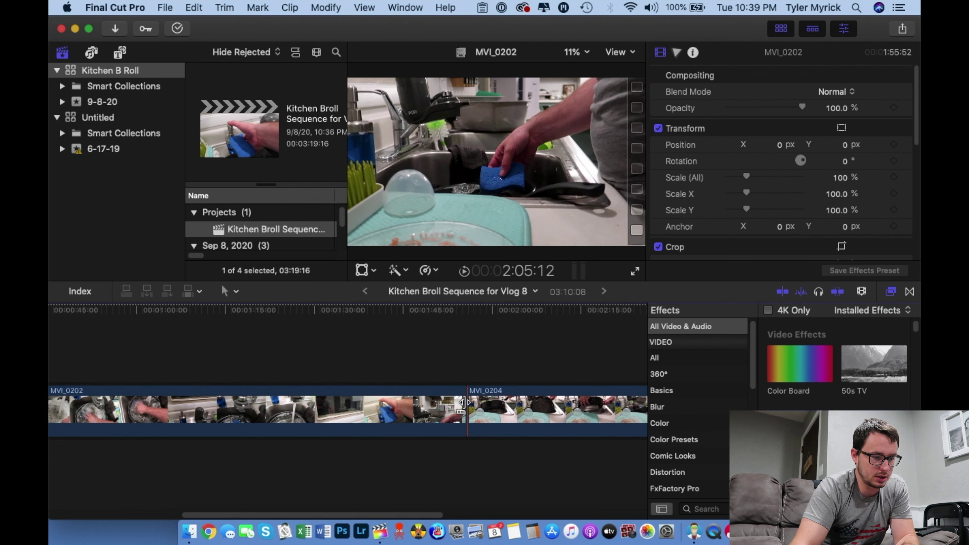
left_click_drag(464, 406, 387, 407)
key("Home")
Step: Split MVI_0202 at the playhead with Trim > Blade, then undo the split
key("b")
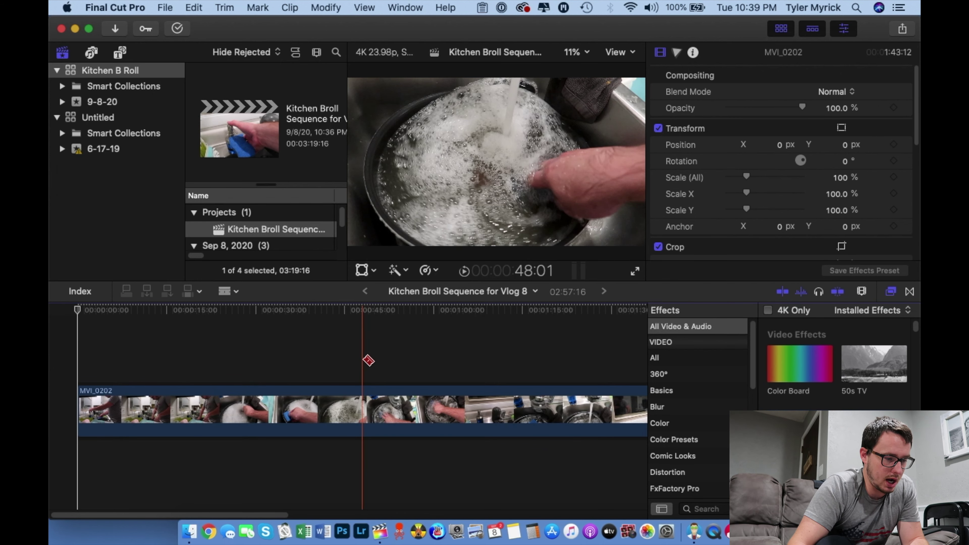
key("a")
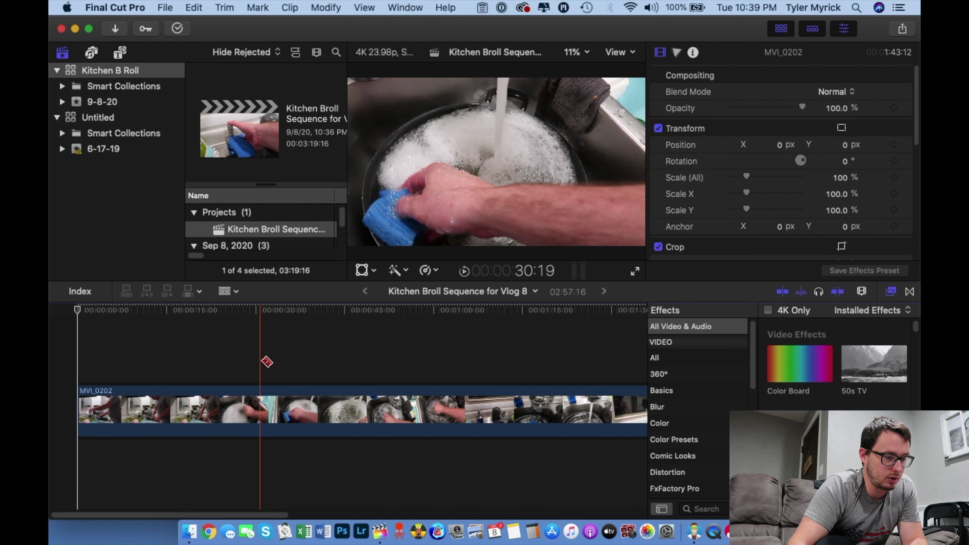
left_click(223, 410)
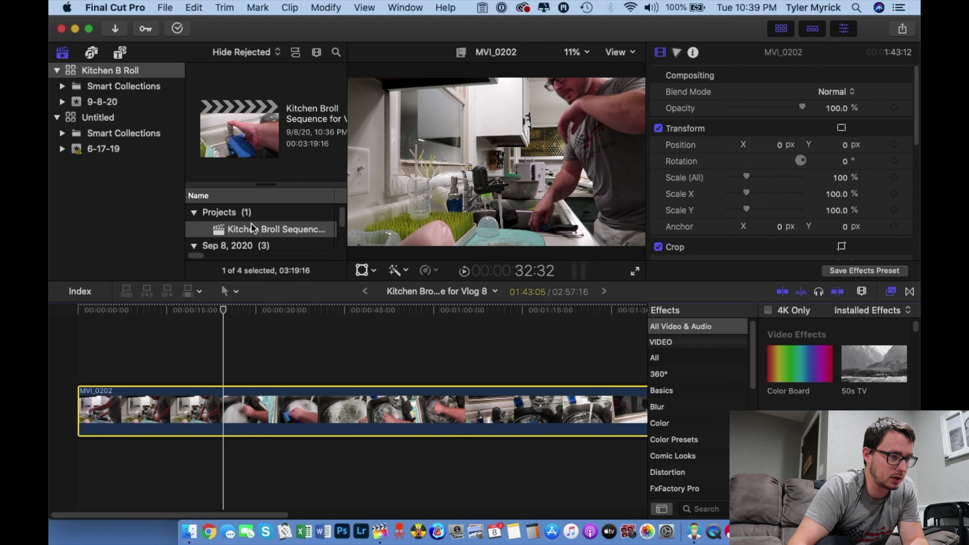
left_click(250, 225)
left_click(225, 8)
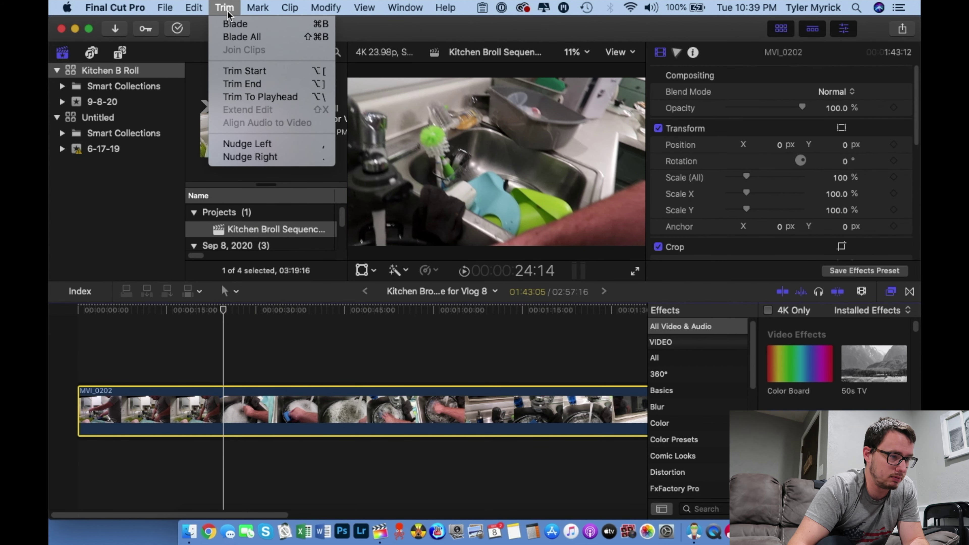
left_click(233, 23)
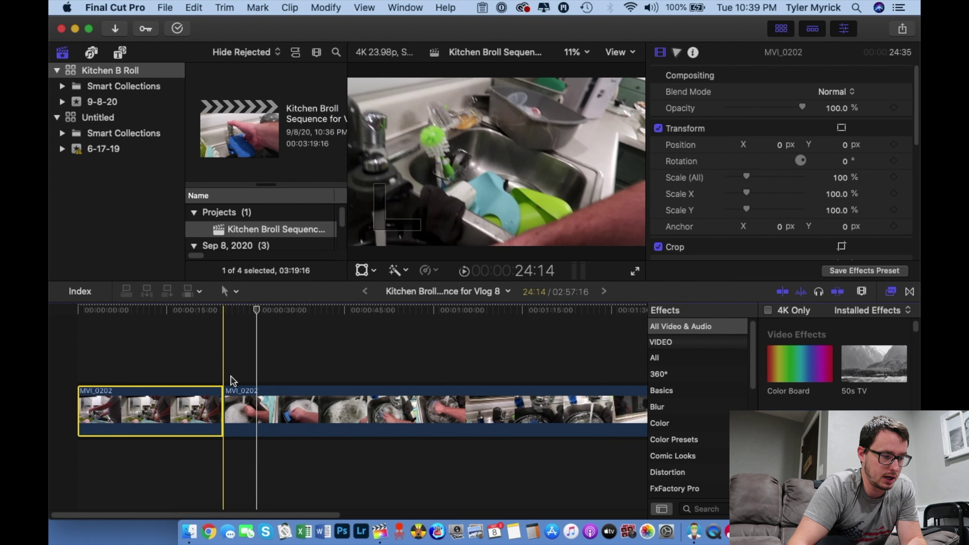
key("cmd+z")
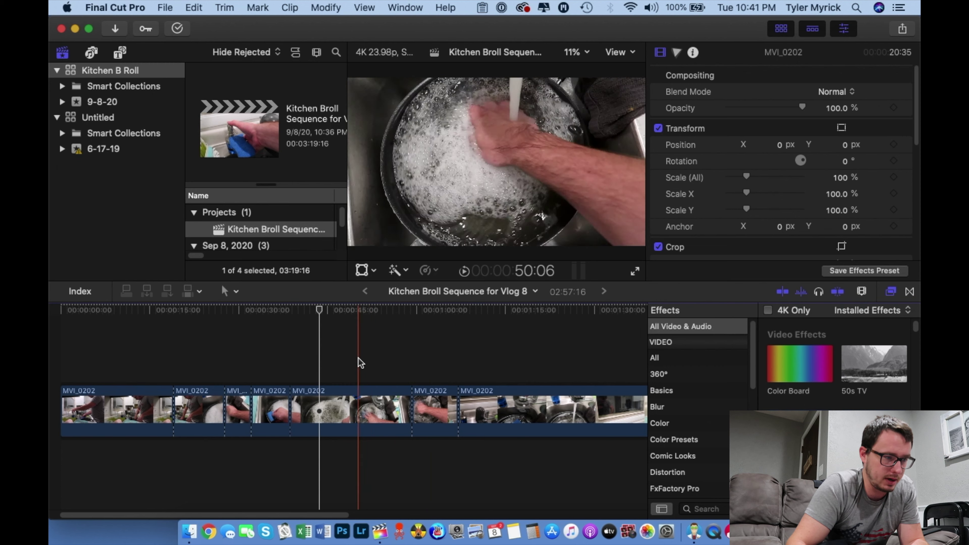
Step: Delete the unwanted MVI_0202 piece and the 8-second piece from the timeline
left_click(370, 398)
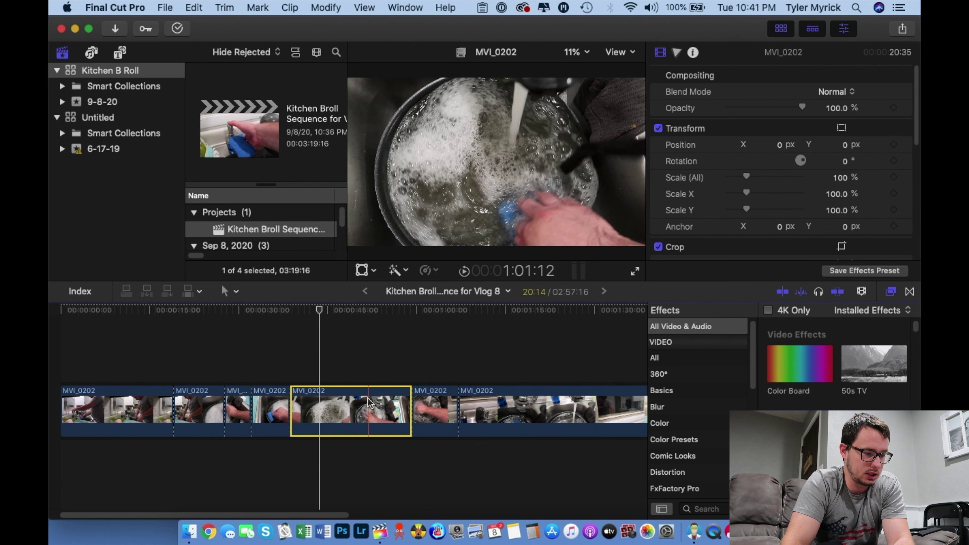
key("Delete")
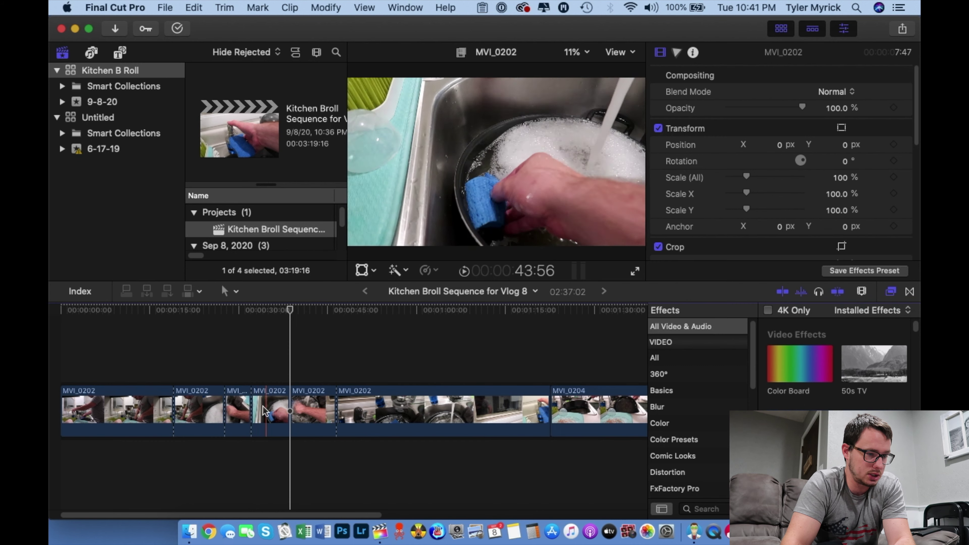
left_click(239, 412)
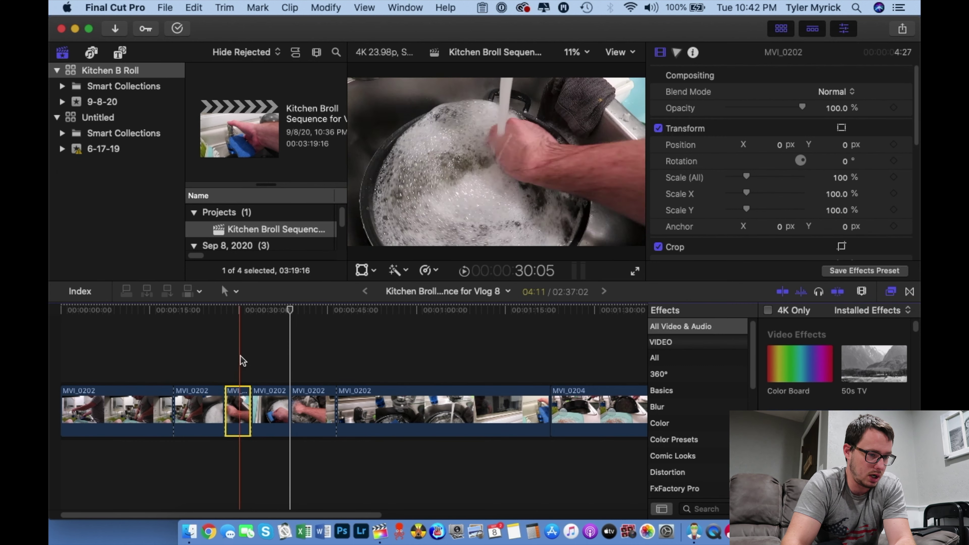
key("Delete")
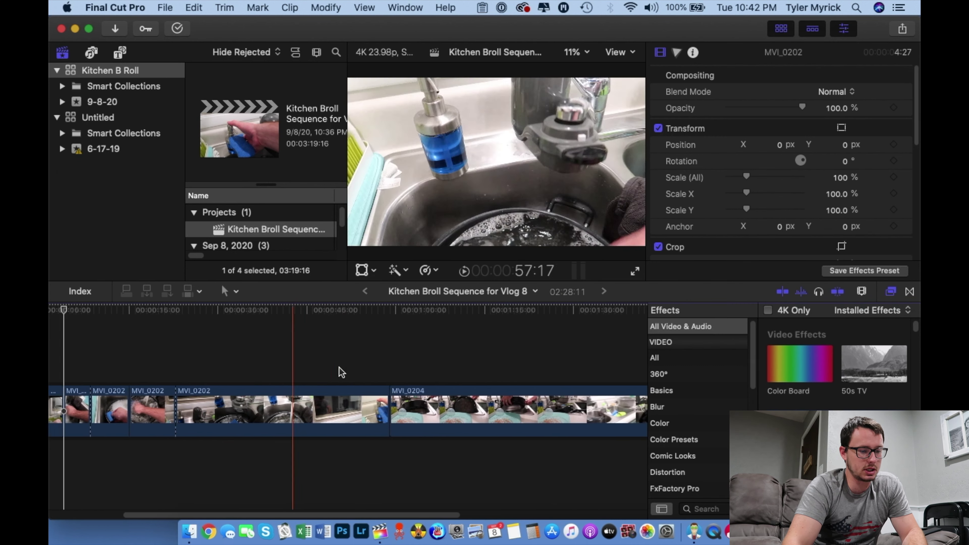
key("p")
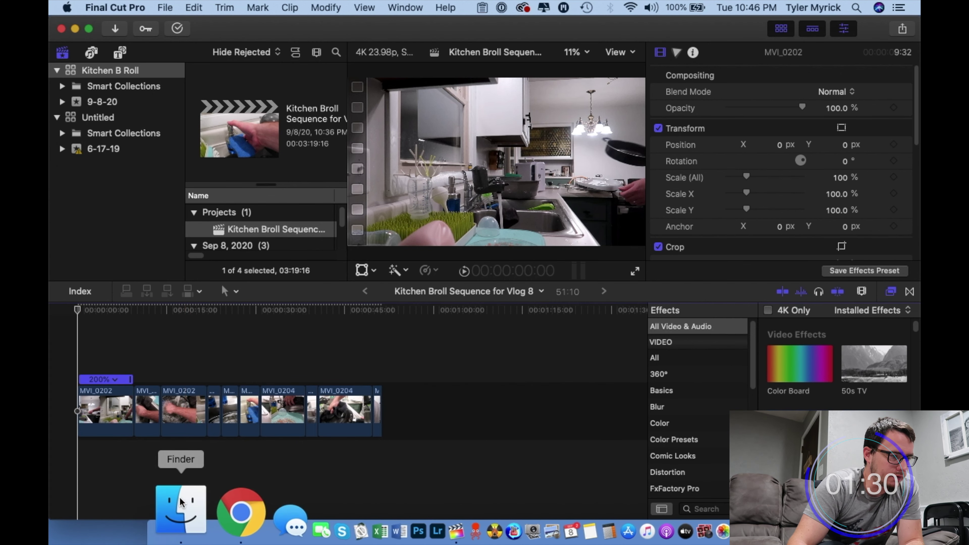
Step: Import the audioblocks-new-beginning MP3 from Downloads into the project timeline
left_click(165, 5)
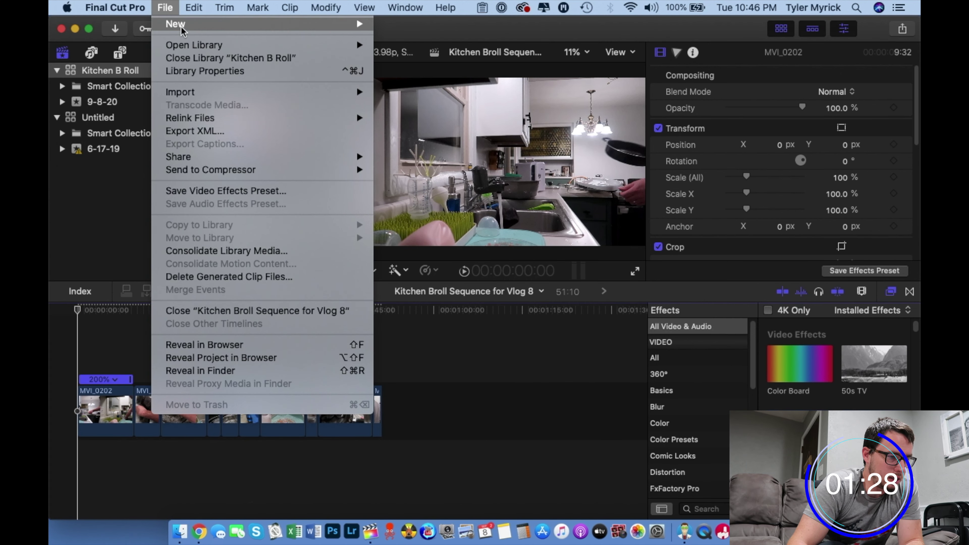
mouse_move(357, 92)
left_click(436, 93)
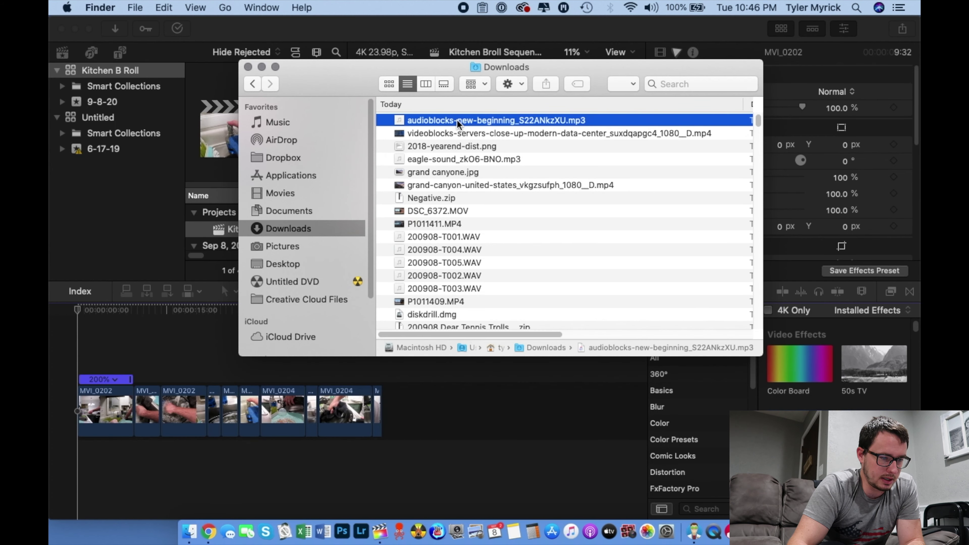
left_click_drag(459, 120, 304, 473)
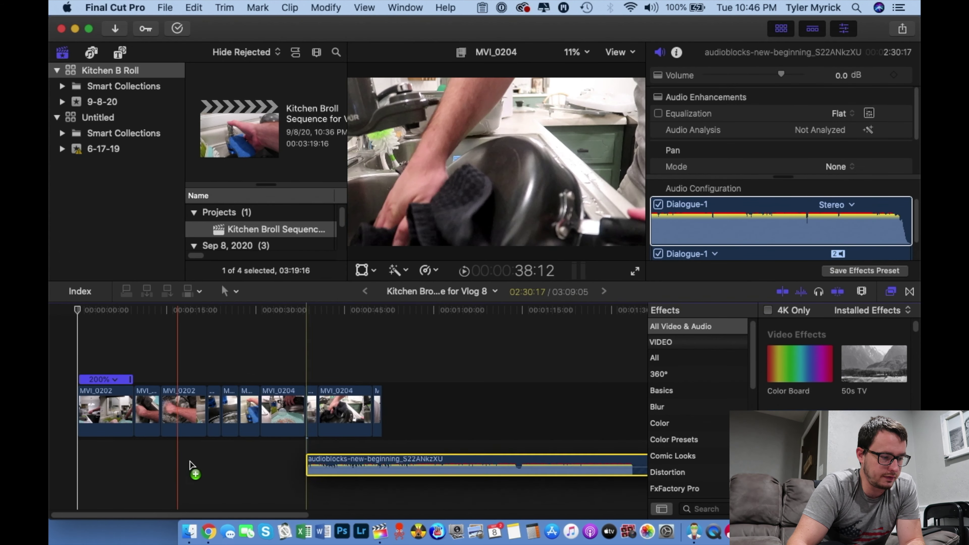
Step: Place the music at the sequence start, lower it to -23 dB, and cut it at the video's end
left_click_drag(190, 465, 146, 470)
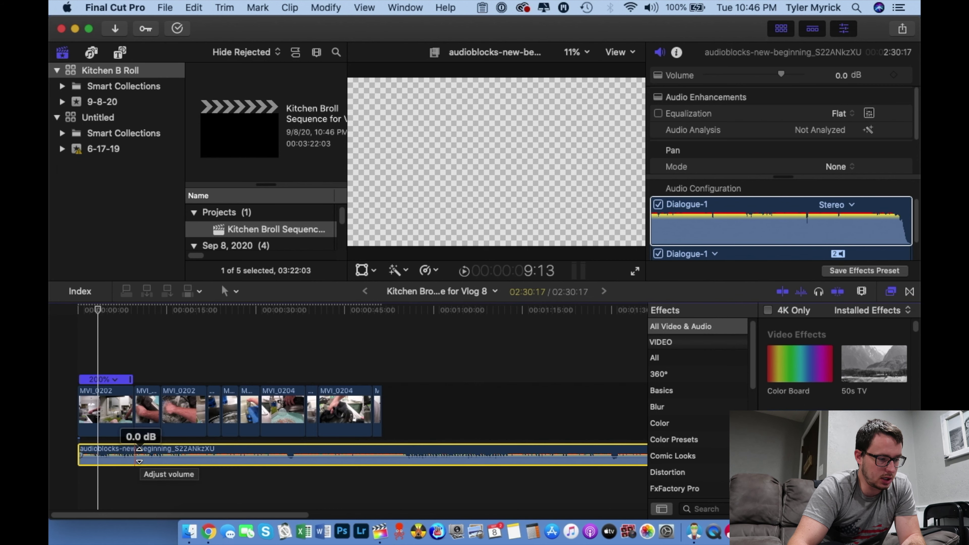
left_click_drag(139, 458, 141, 504)
key("r")
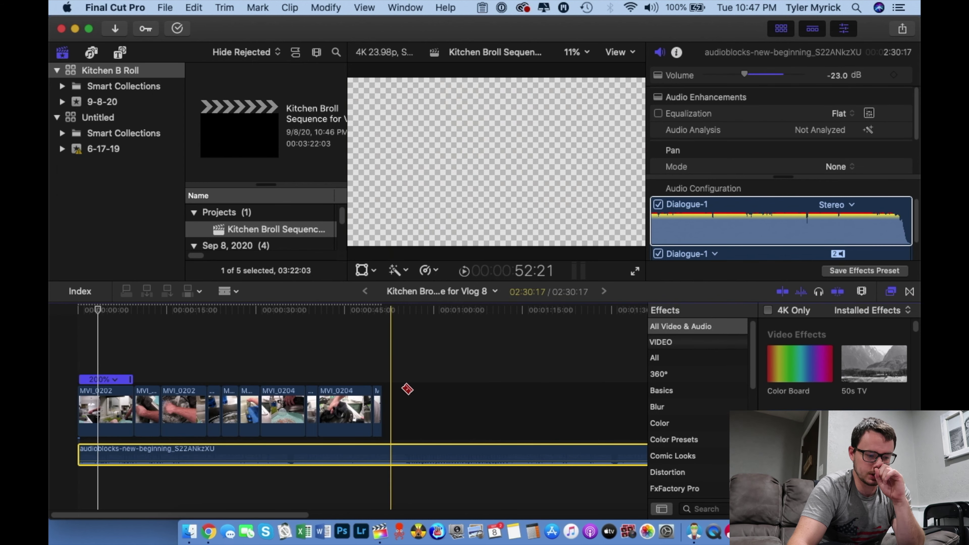
left_click(392, 459)
key("a")
left_click(389, 457)
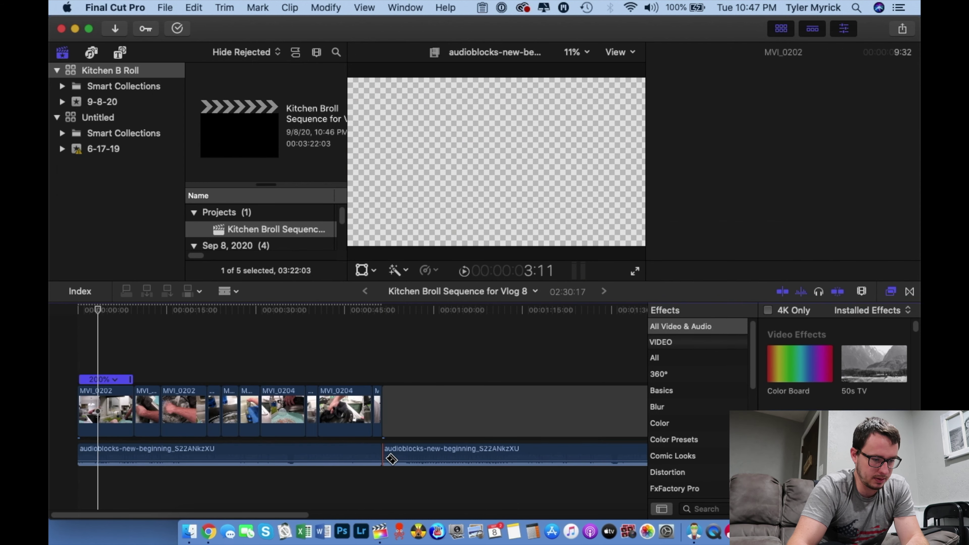
key("Delete")
key("space")
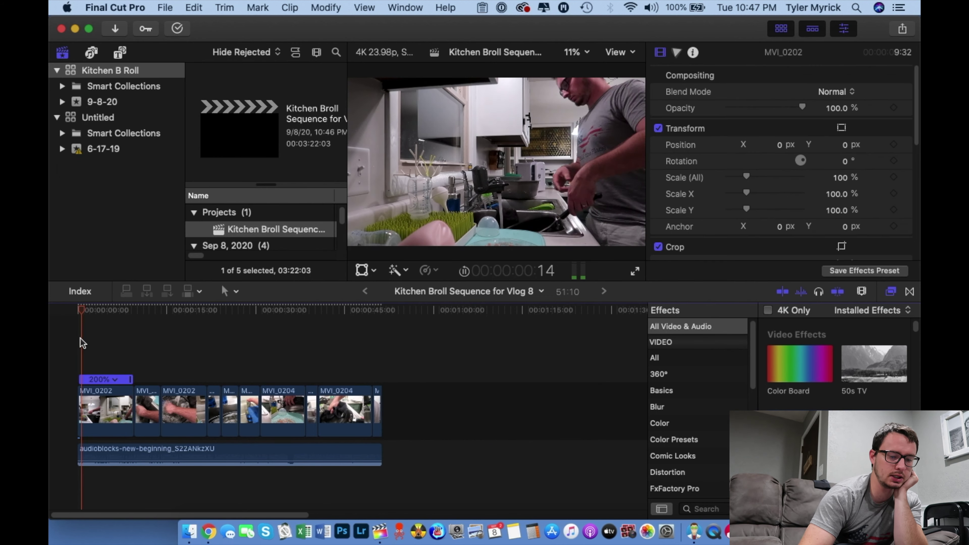
key("XF86AudioRaiseVolume")
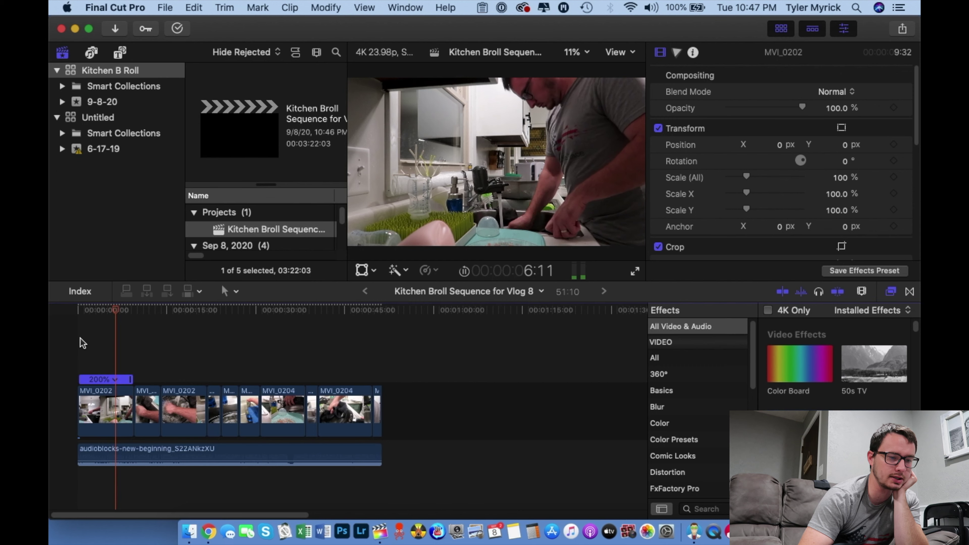
Step: Return the playhead to the start and add a Basic Title there with Control-T
left_click(140, 311)
left_click_drag(140, 312, 77, 314)
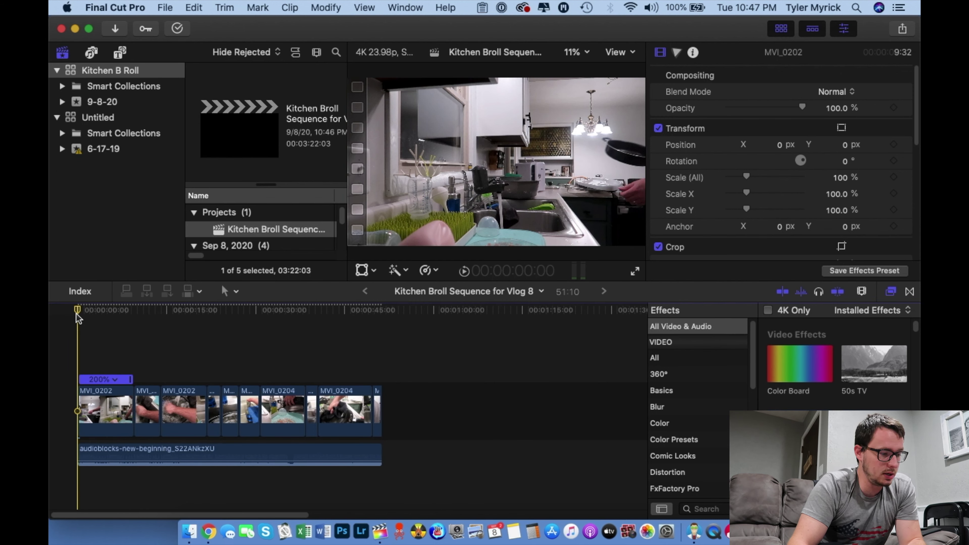
key("ctrl+t")
key("space")
Step: Select the Basic Title, reposition it along the timeline, and show its Text Inspector settings
left_click(102, 364)
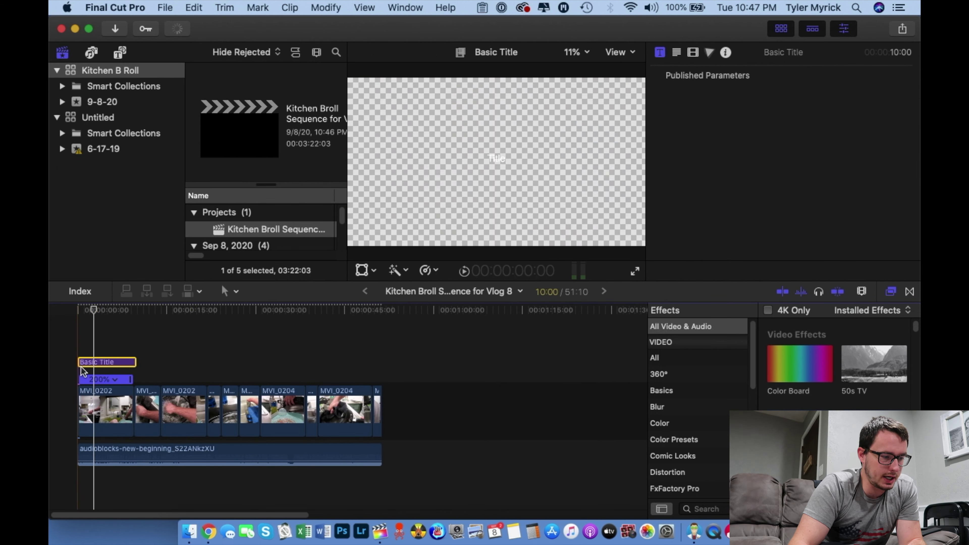
left_click_drag(106, 364, 202, 367)
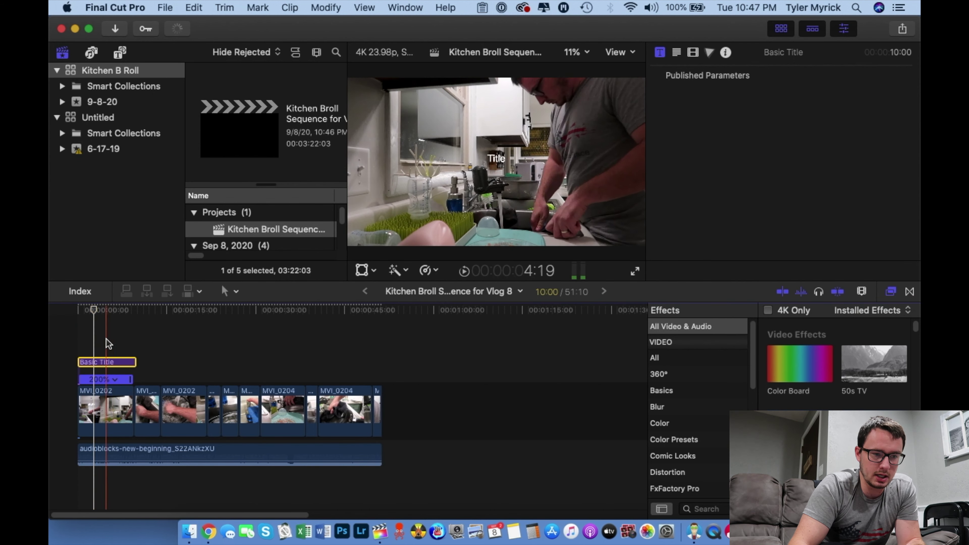
left_click(678, 54)
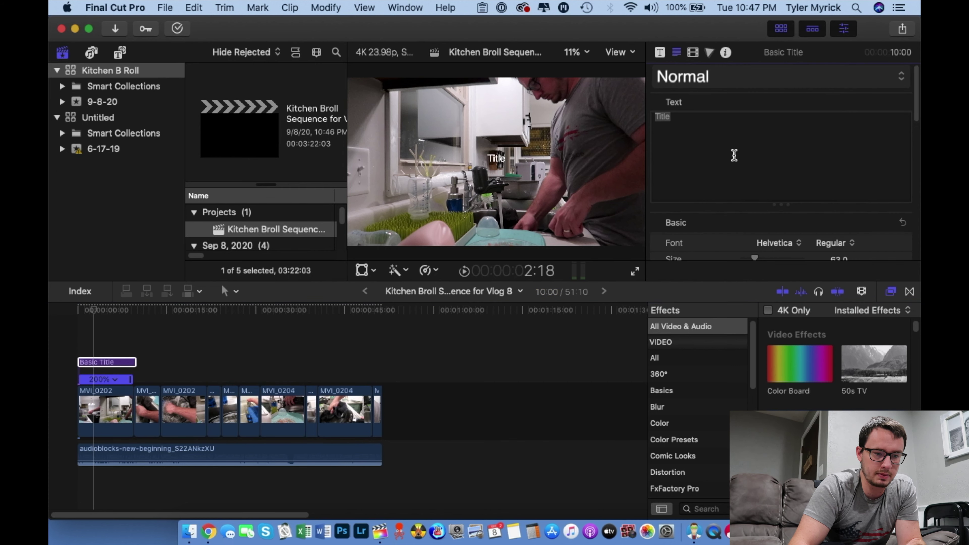
scroll(825, 220, "down", 15)
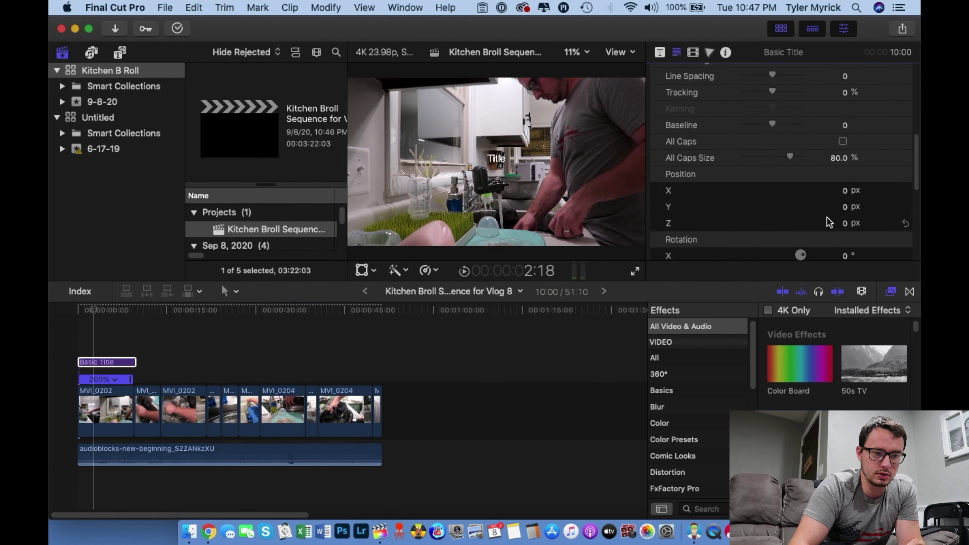
scroll(823, 217, "up", 15)
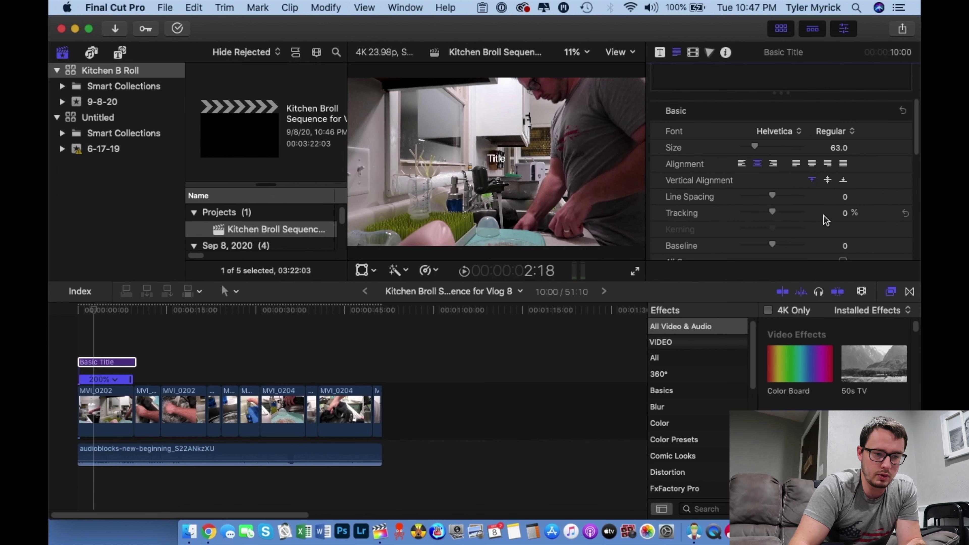
scroll(824, 219, "down", 5)
scroll(825, 221, "up", 3)
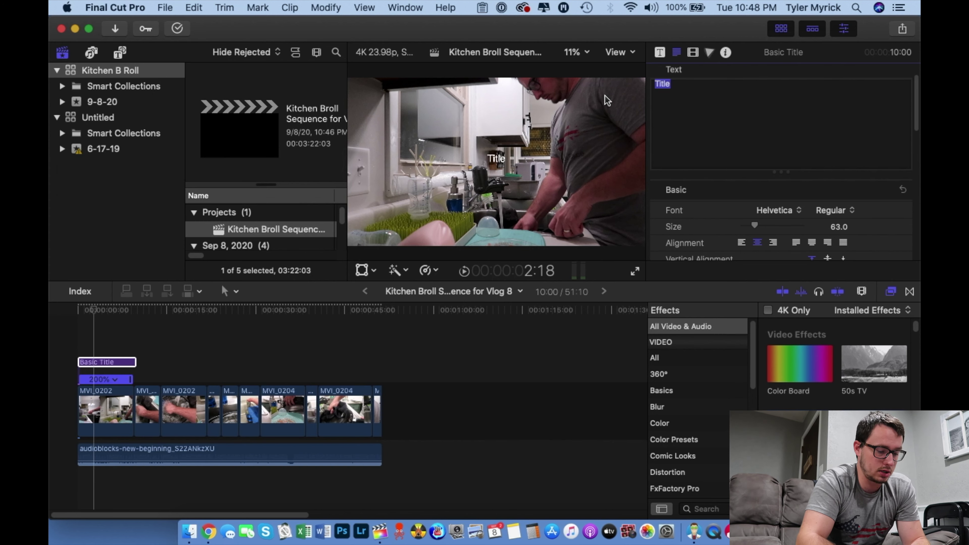
Step: Replace the placeholder 'Title' with 'Washing Dishes' and raise the text size well above 63
key("BackSpace")
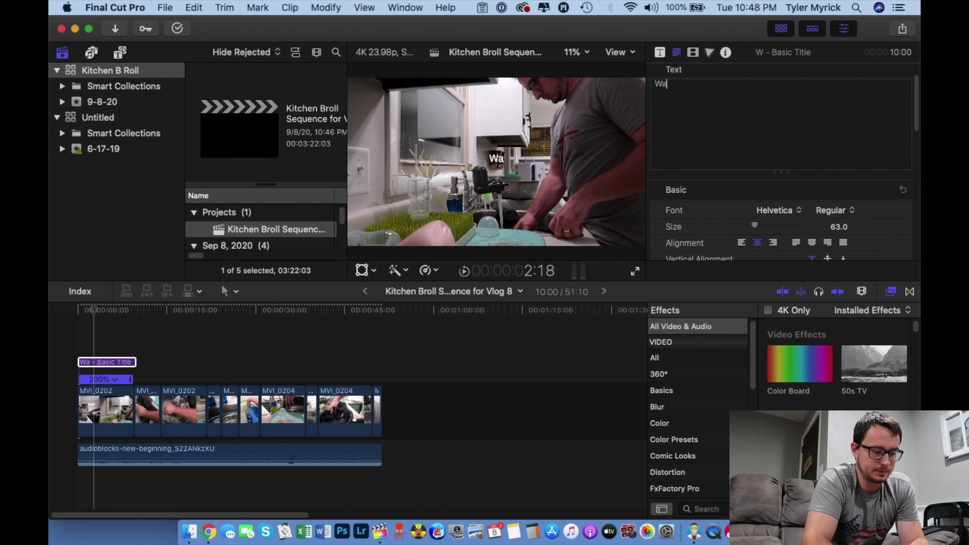
type("Washing Dishes")
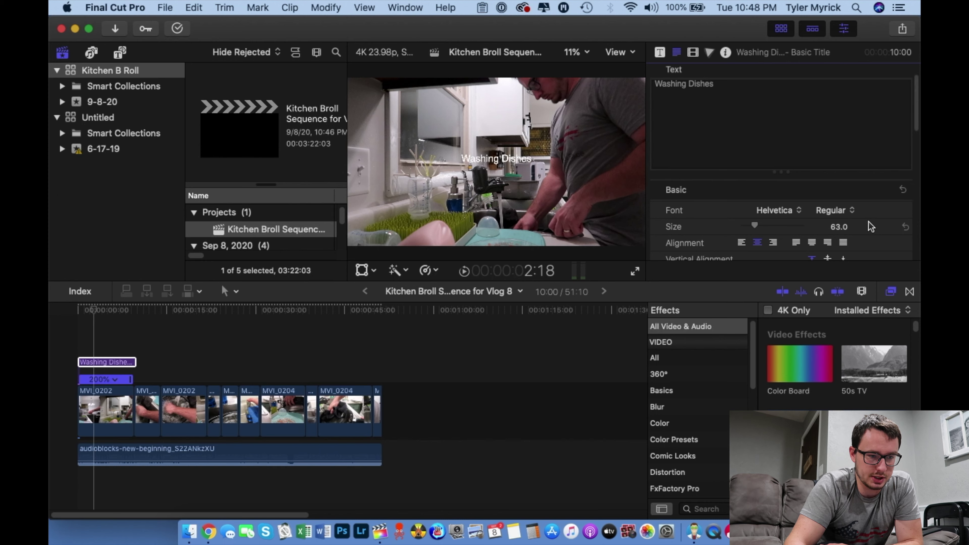
left_click_drag(836, 227, 844, 221)
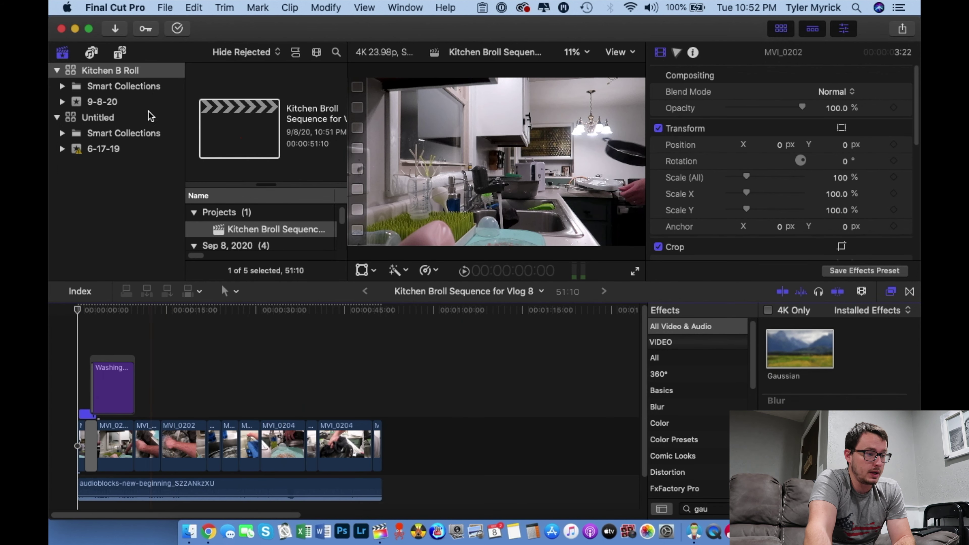
Step: Share as Master File and proceed to saving Kitchen Broll Sequence for Vlog 8.mov in Downloads
left_click(165, 7)
mouse_move(209, 159)
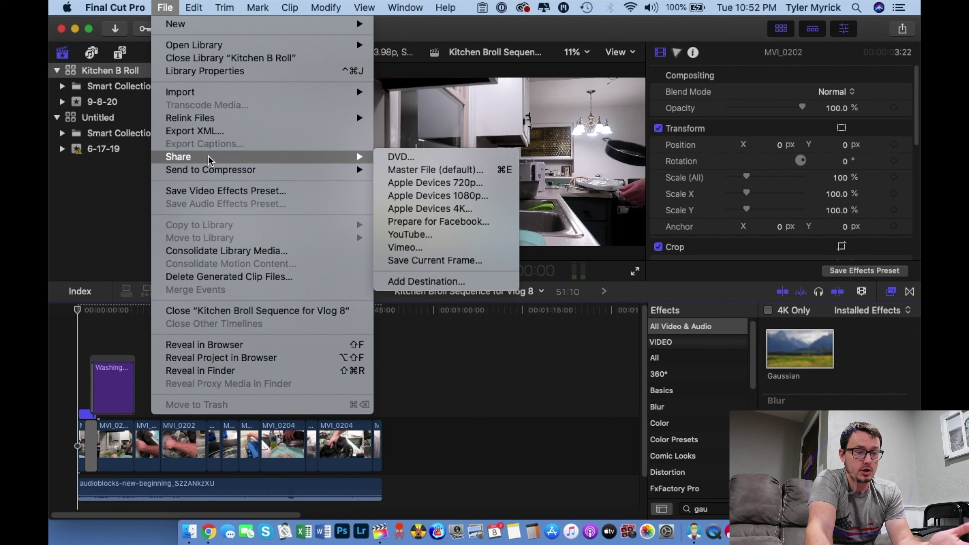
left_click(472, 171)
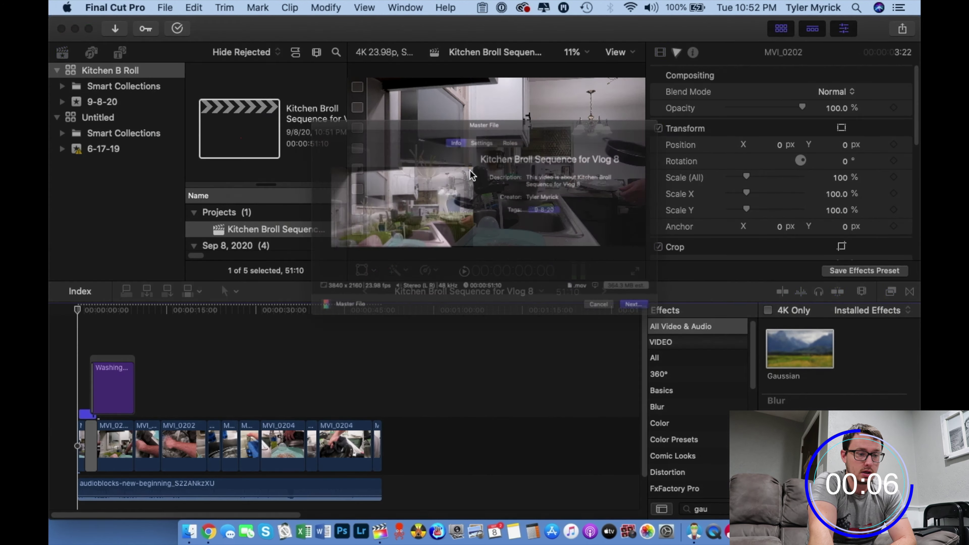
key("Return")
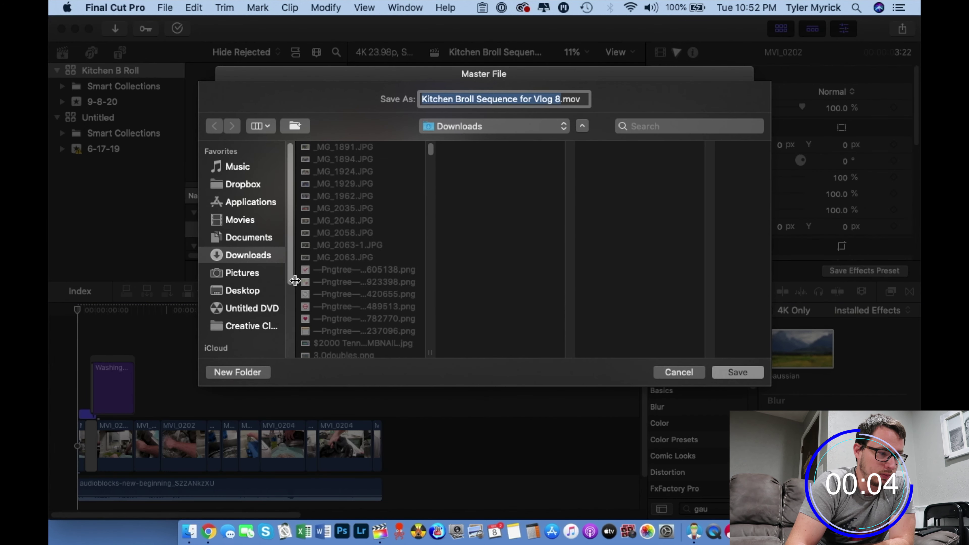
scroll(260, 292, "down", 3)
scroll(260, 291, "up", 3)
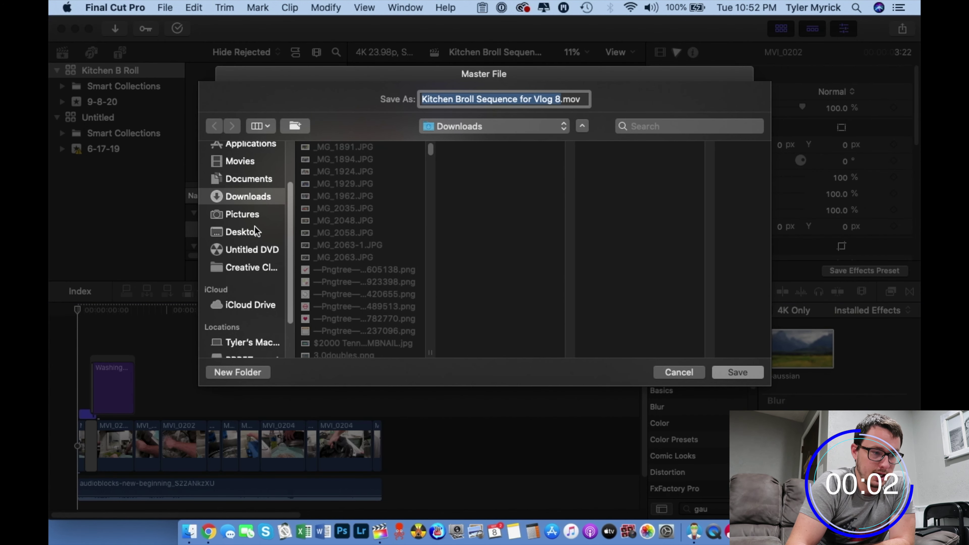